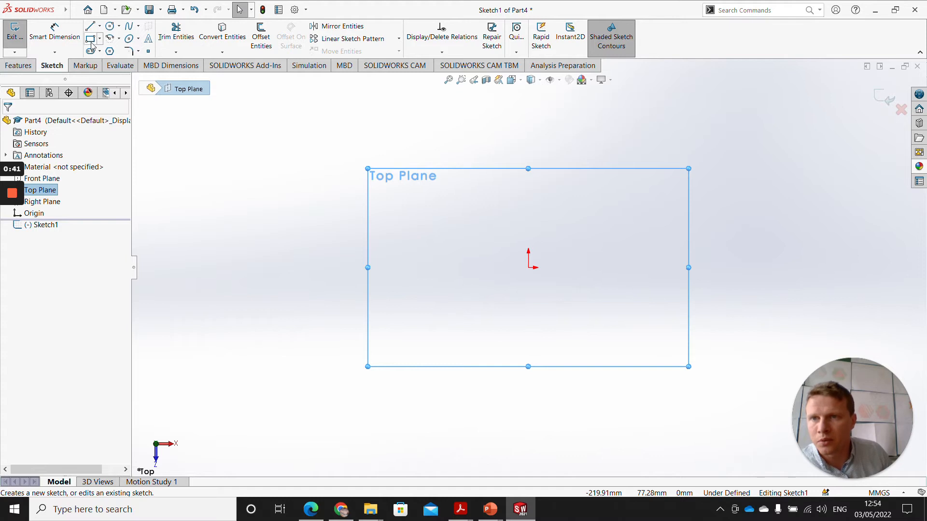
- Sketch a corner rectangle about 61 mm high from the origin on the Top Plane and dimension its lower edge to 130 mm
{"action": "left_click", "coordinate": [91, 40]}
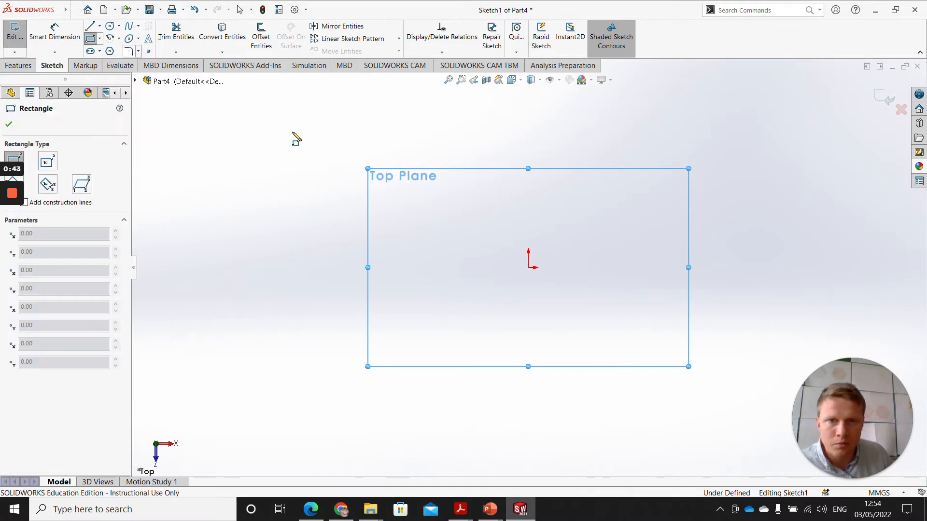
{"action": "mouse_move", "coordinate": [529, 268]}
{"action": "left_mouse_down"}
{"action": "mouse_move", "coordinate": [699, 177]}
{"action": "mouse_move", "coordinate": [765, 158]}
{"action": "left_mouse_up"}
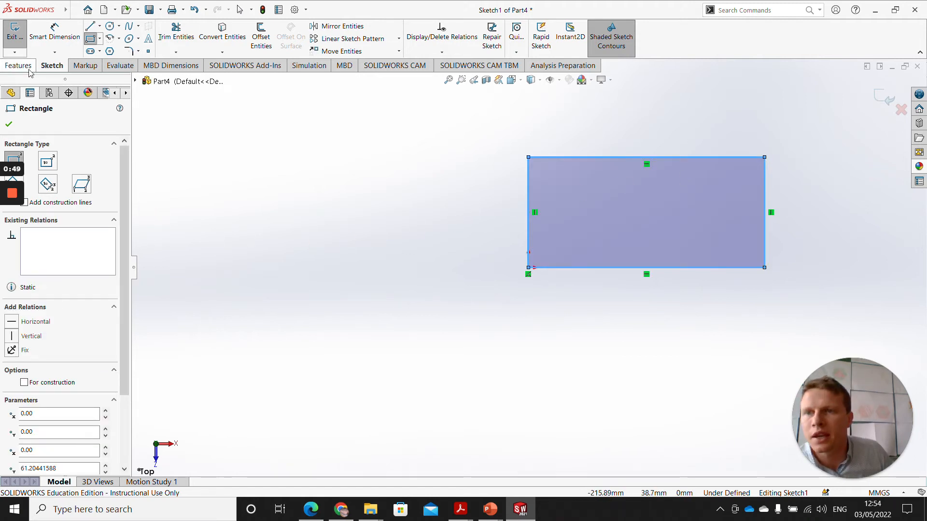
{"action": "left_click", "coordinate": [55, 31]}
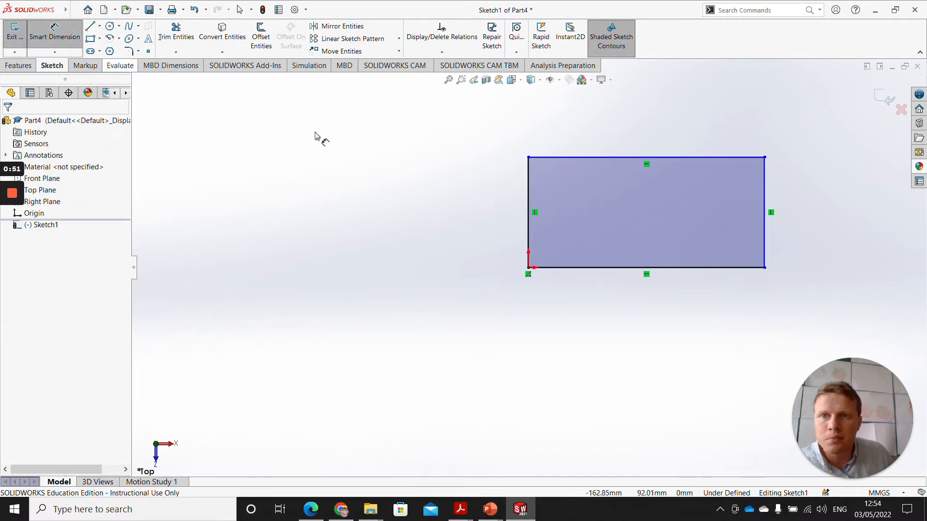
{"action": "left_click", "coordinate": [575, 268]}
{"action": "left_click", "coordinate": [570, 327]}
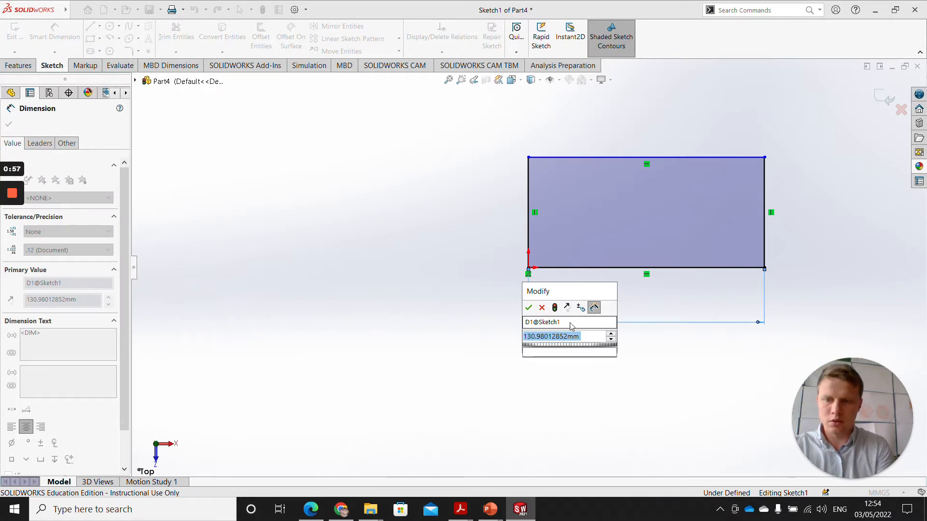
{"action": "type", "text": "130"}
{"action": "key", "text": "Return"}
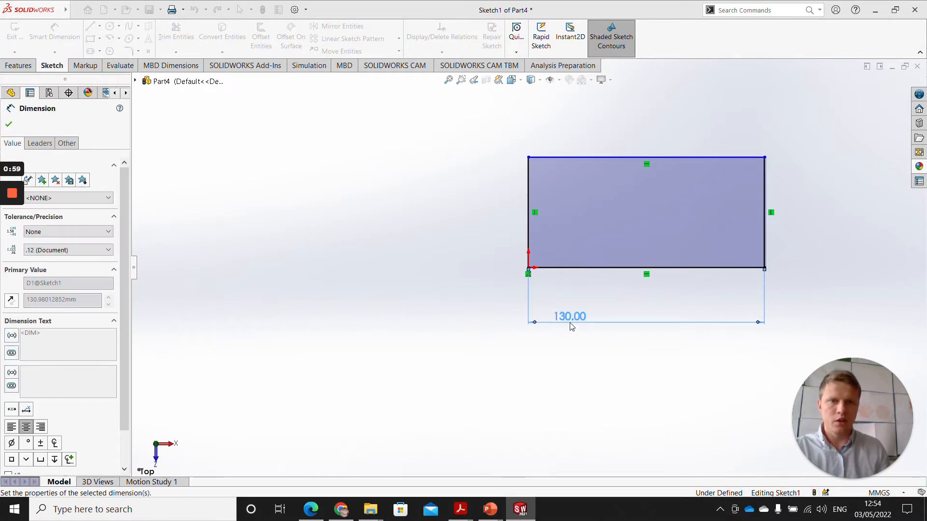
- Dimension the rectangle's left edge to 70 mm and finish dimensioning
{"action": "left_click", "coordinate": [530, 229]}
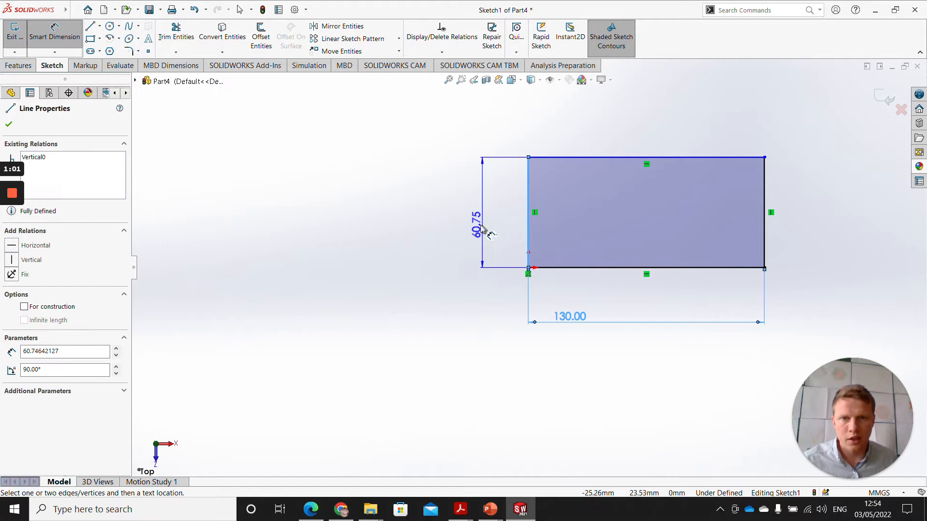
{"action": "left_click", "coordinate": [482, 237]}
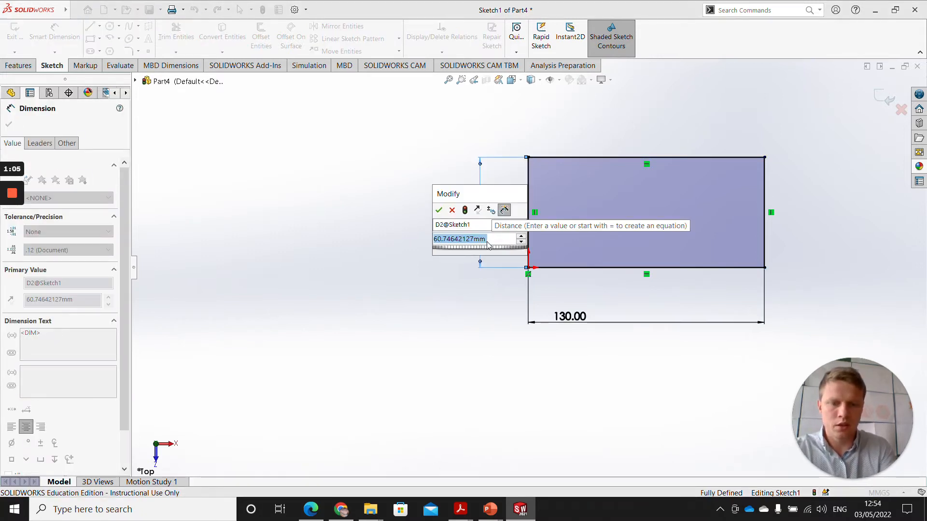
{"action": "type", "text": "70"}
{"action": "key", "text": "Return"}
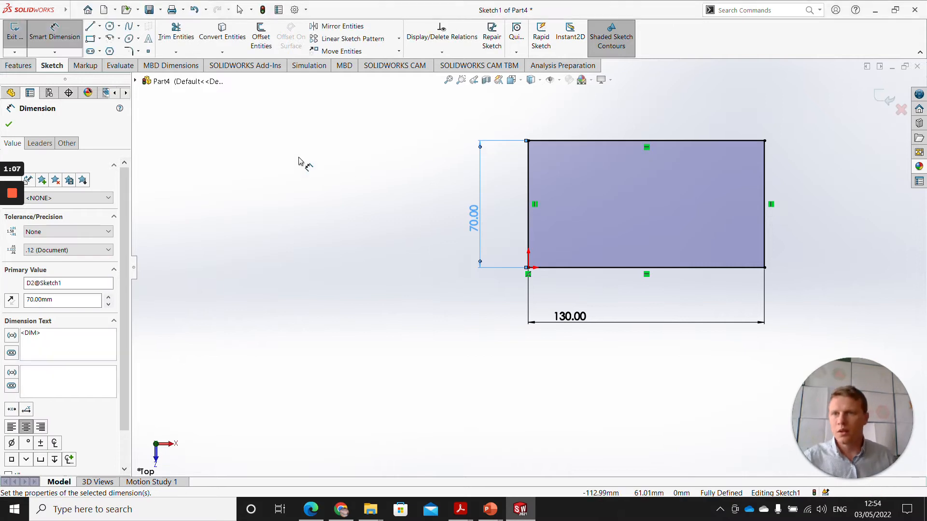
{"action": "left_click", "coordinate": [8, 125]}
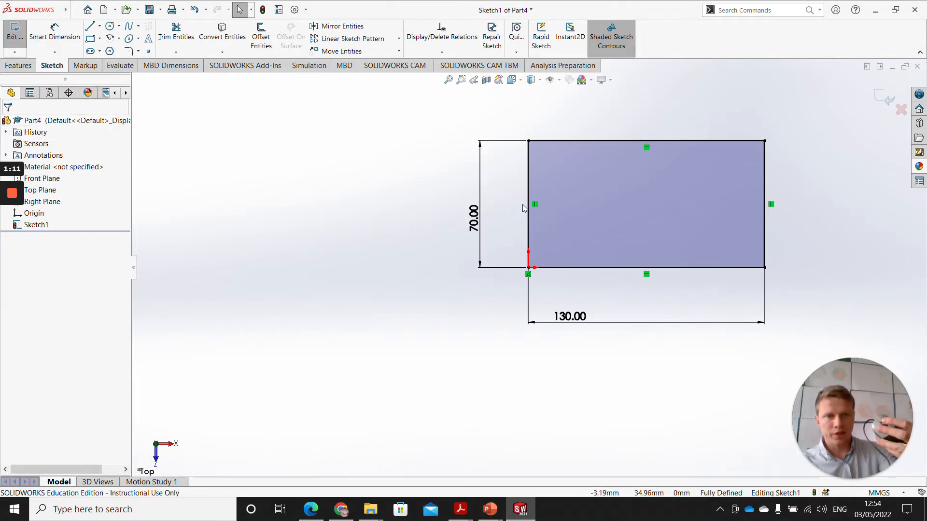
- Extrude the rectangle as a blind boss with a depth of 8 mm
{"action": "middle_click_drag", "start_coordinate": [629, 281], "coordinate": [593, 117]}
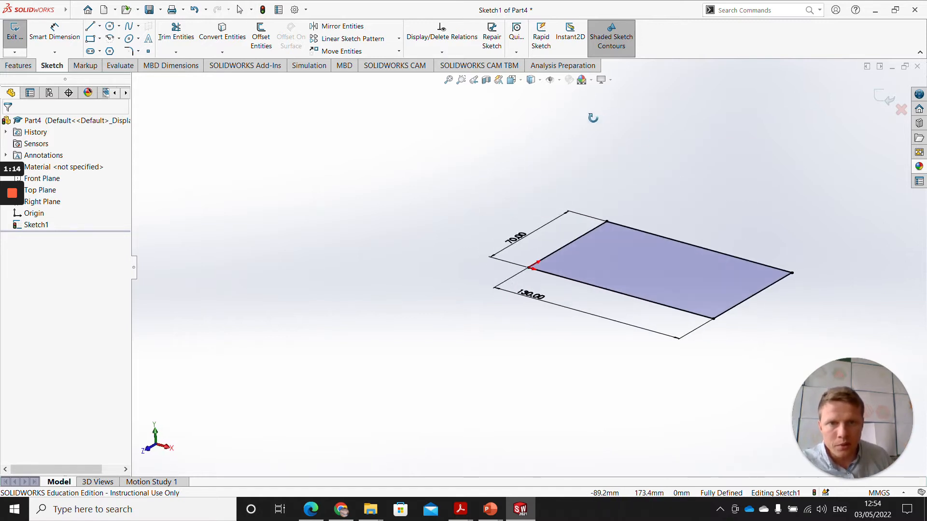
{"action": "left_click", "coordinate": [20, 65]}
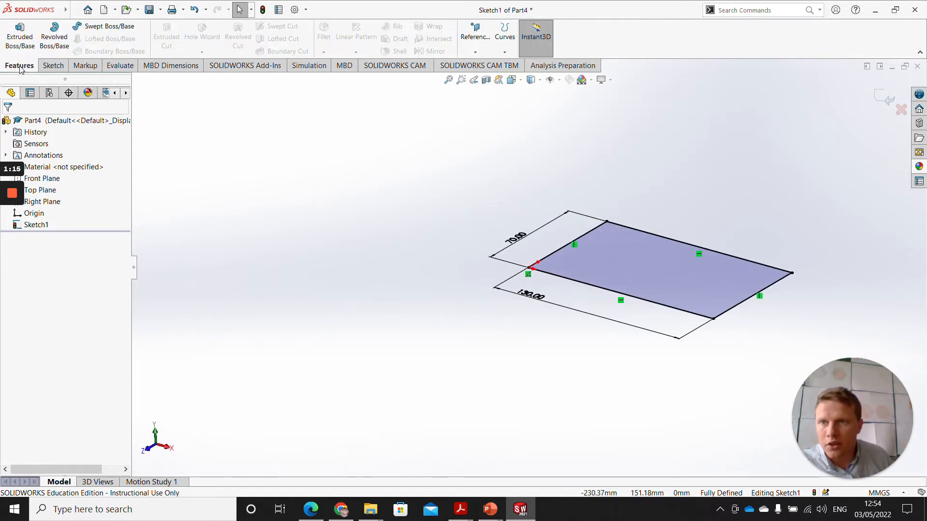
{"action": "left_click", "coordinate": [20, 39]}
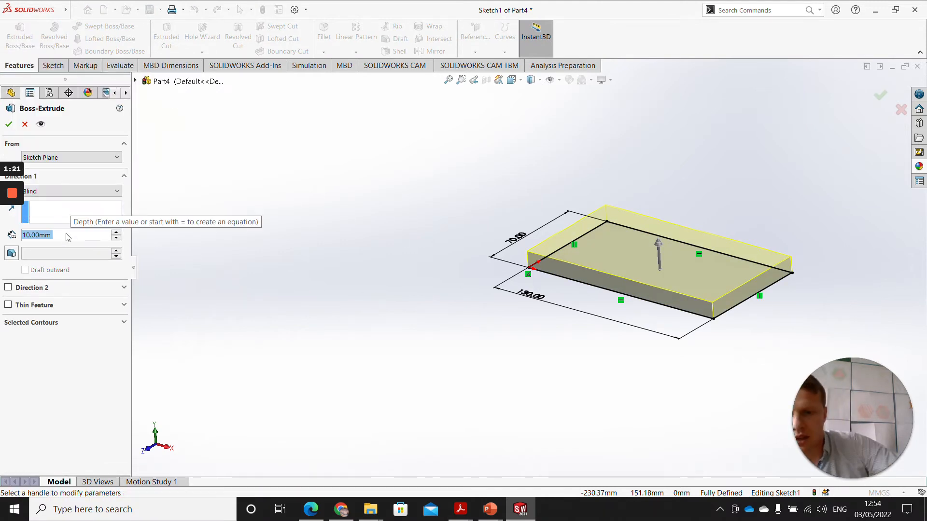
{"action": "type", "text": "8"}
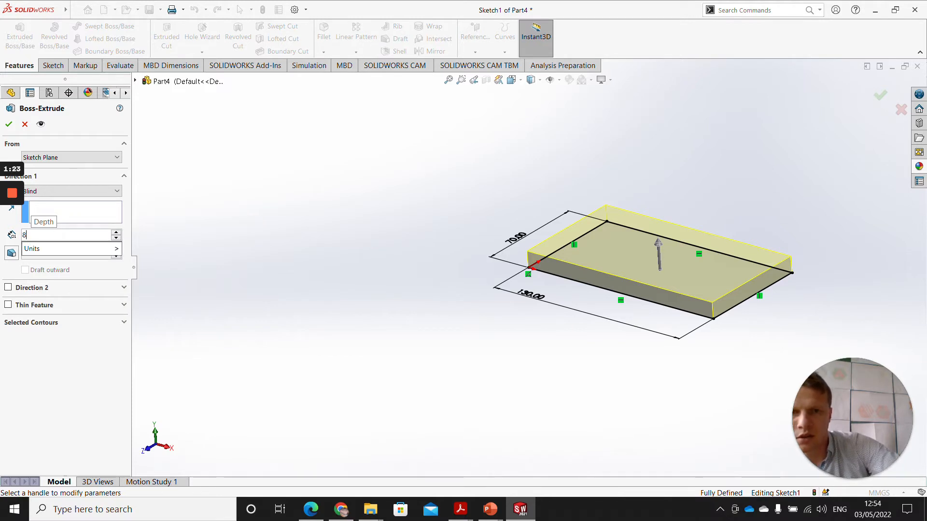
{"action": "key", "text": "Return"}
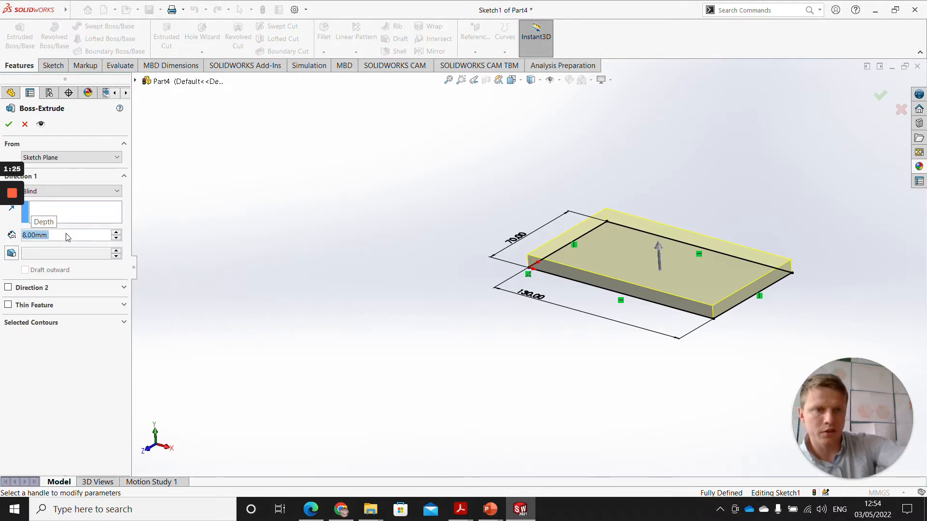
{"action": "left_click", "coordinate": [8, 124]}
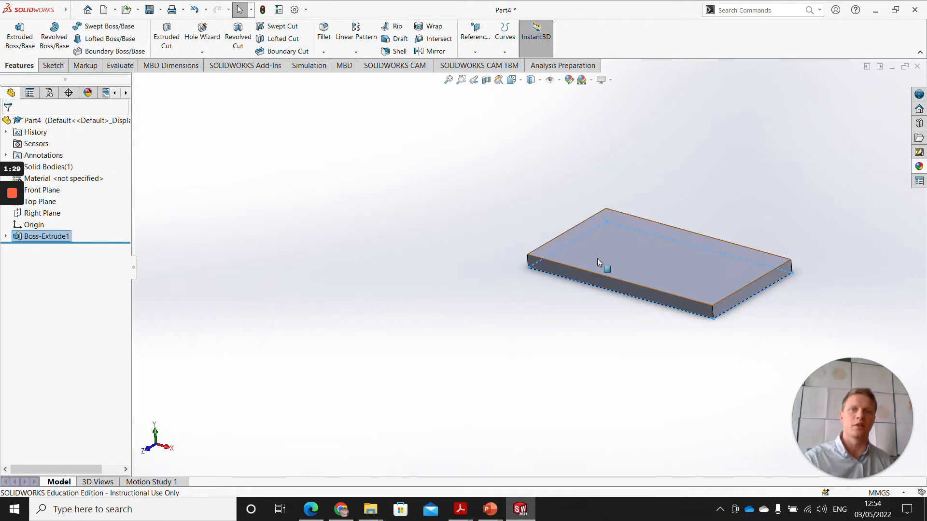
- Start a sketch on the plate's upper face and draw a rectangle about 18 by 19 mm near the corner at the origin
{"action": "right_click", "coordinate": [607, 237]}
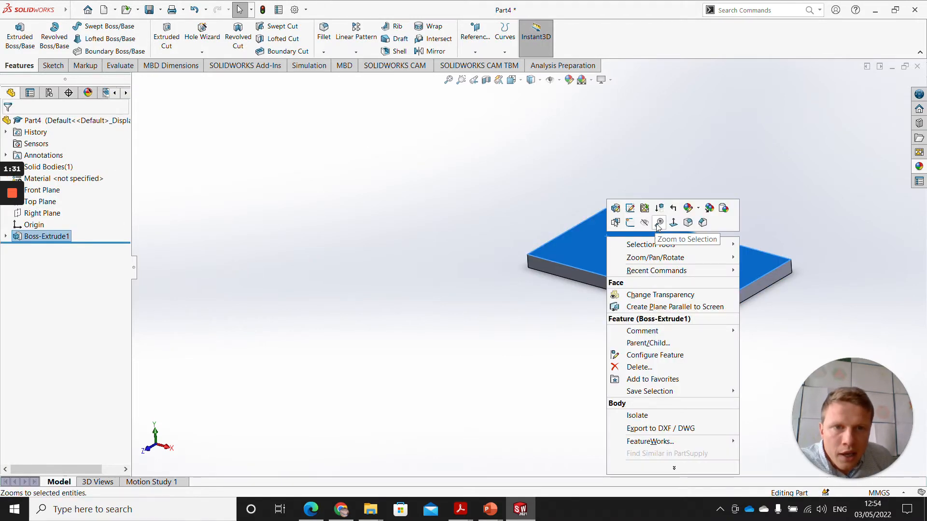
{"action": "left_click", "coordinate": [630, 222]}
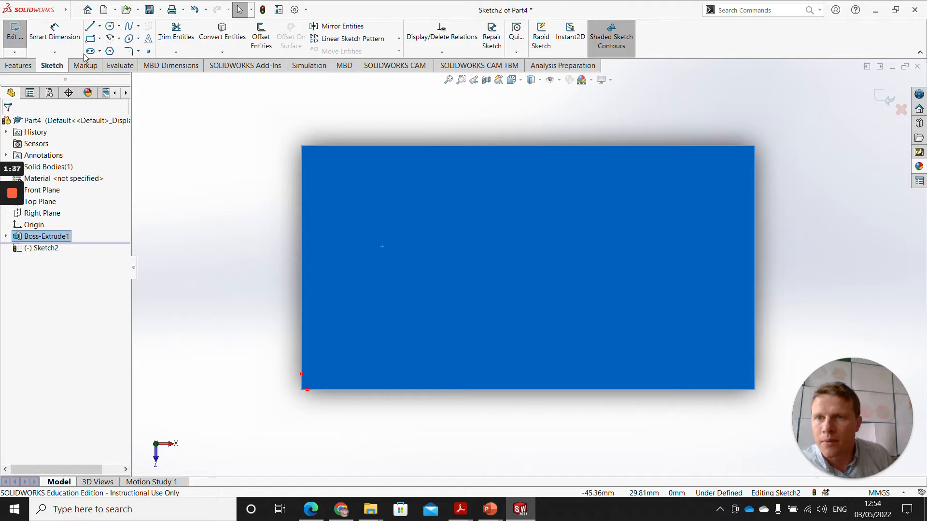
{"action": "left_click", "coordinate": [90, 39]}
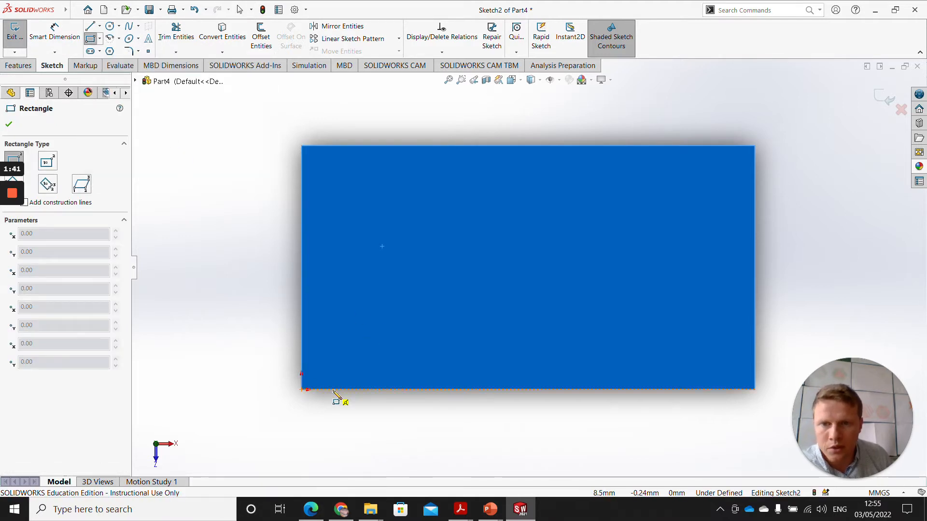
{"action": "left_click", "coordinate": [338, 347]}
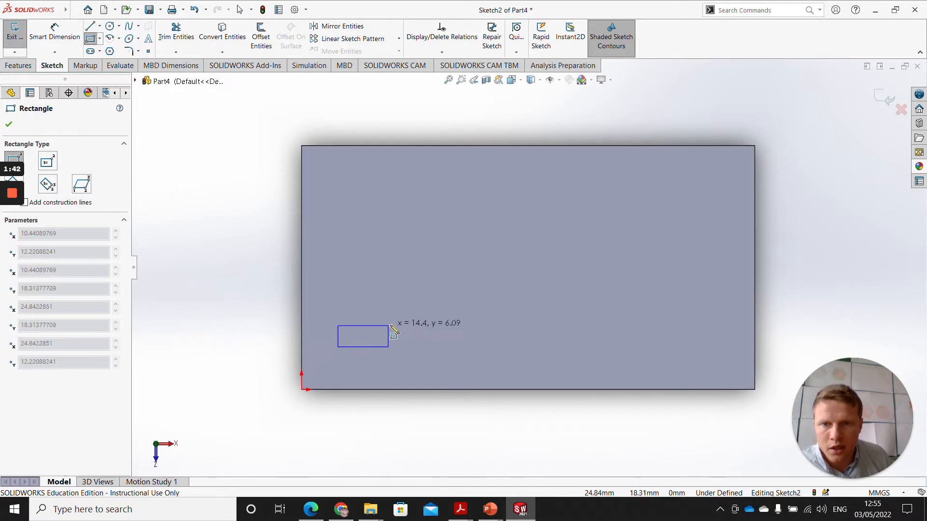
{"action": "left_click", "coordinate": [401, 280]}
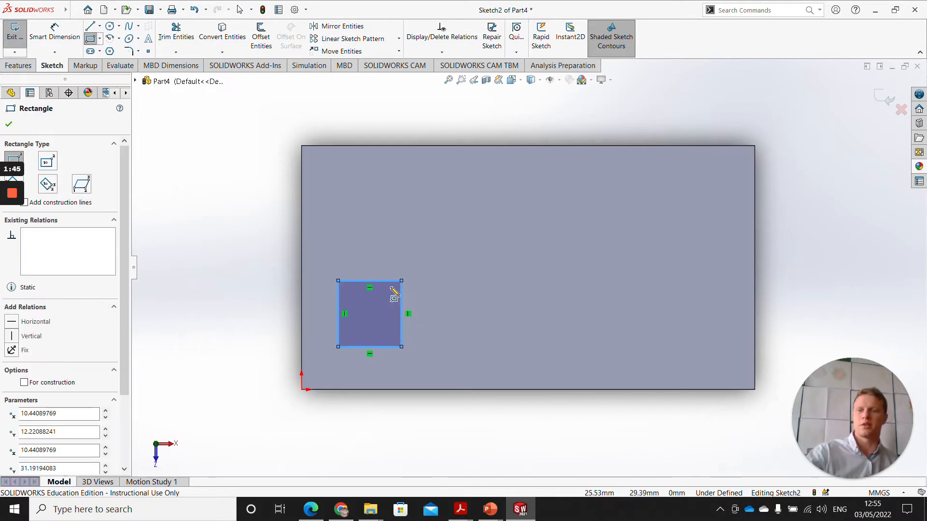
{"action": "key", "text": "Escape"}
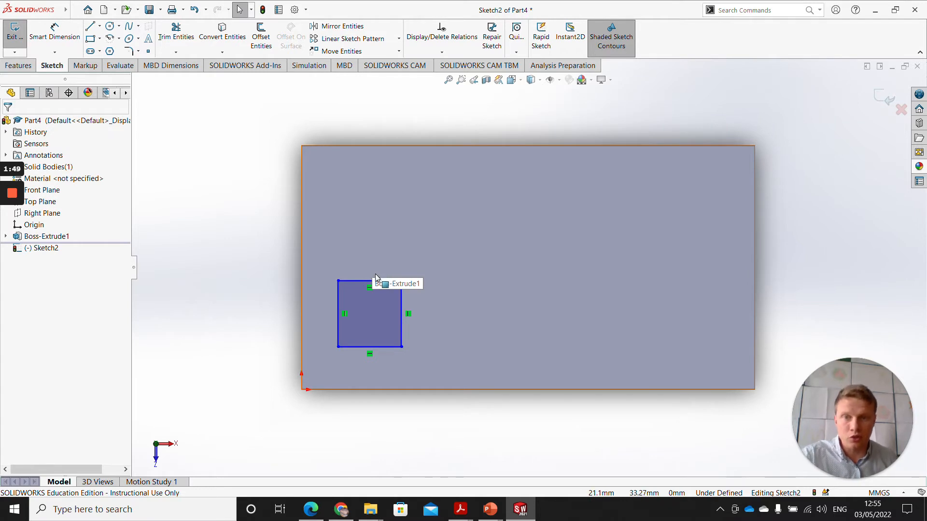
- Add an Equal relation between the small rectangle's upper and right sides to make it a square
{"action": "left_click", "coordinate": [366, 281]}
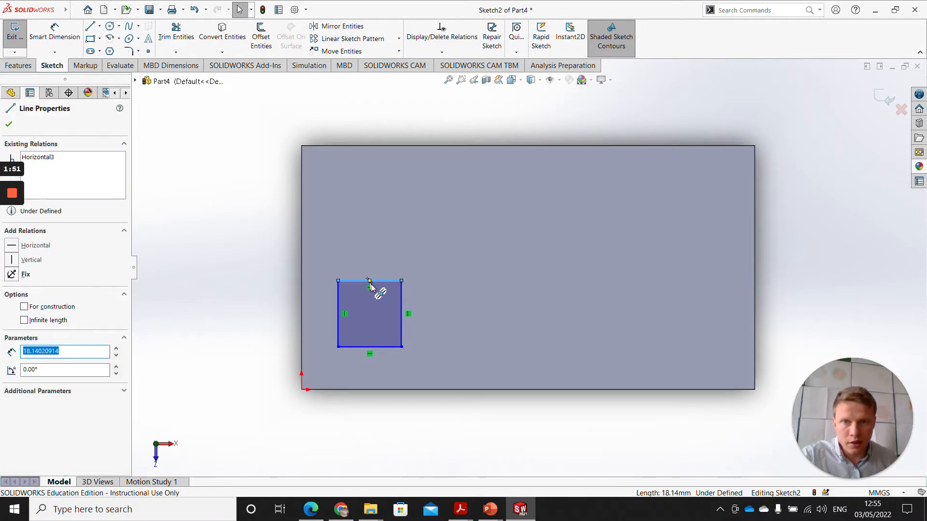
{"action": "left_click", "coordinate": [401, 309], "text": "ctrl"}
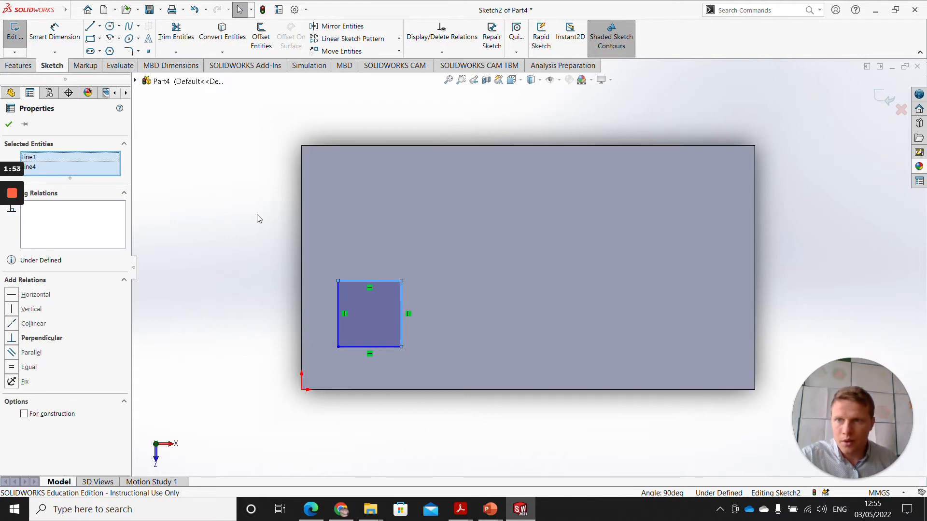
{"action": "left_click", "coordinate": [13, 369]}
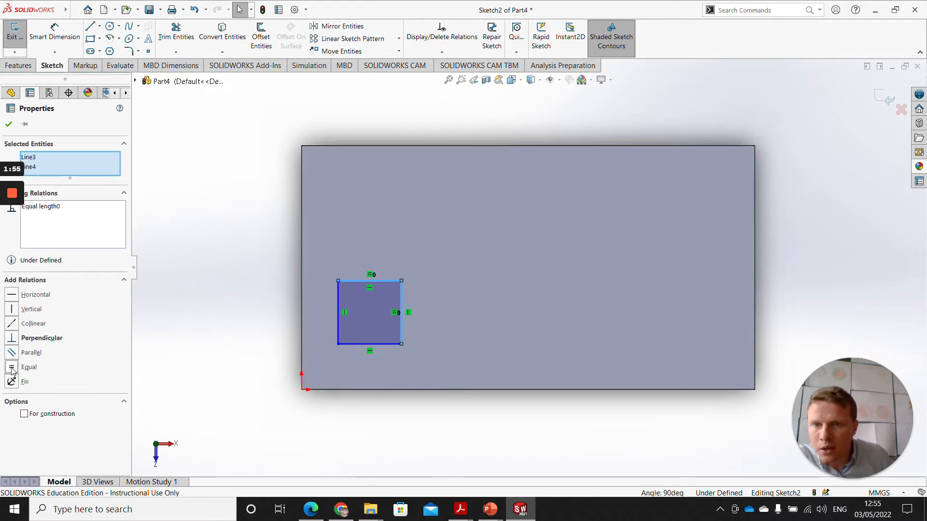
{"action": "left_click", "coordinate": [9, 124]}
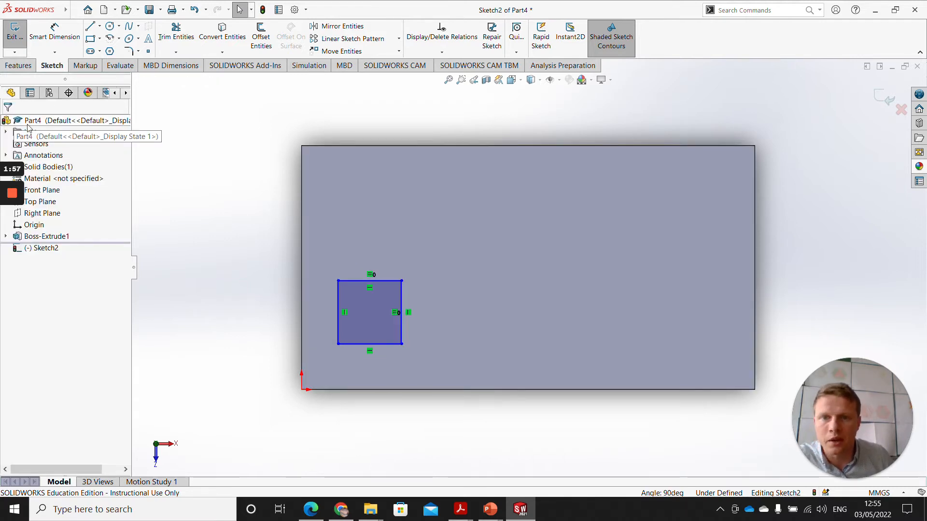
- Dimension the right side of the small square to 15 mm
{"action": "left_click", "coordinate": [57, 37]}
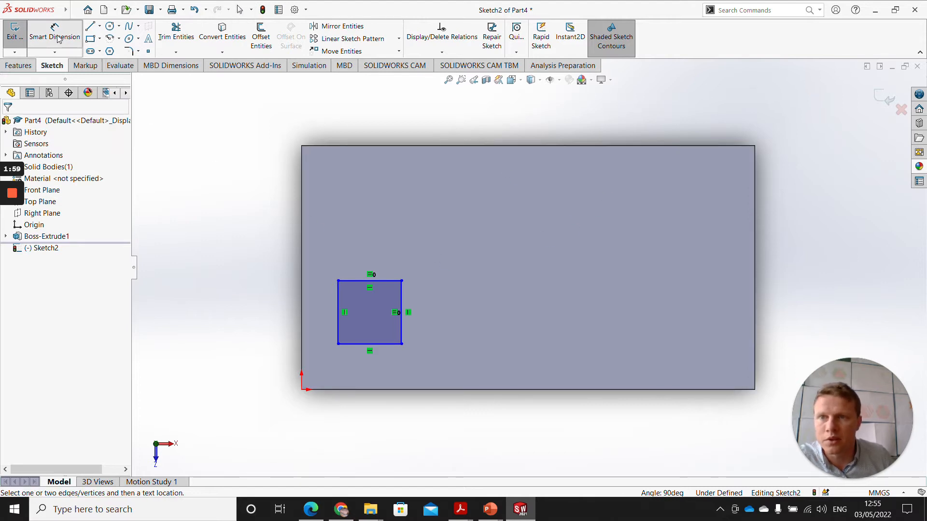
{"action": "left_click", "coordinate": [401, 325]}
{"action": "left_click", "coordinate": [476, 324]}
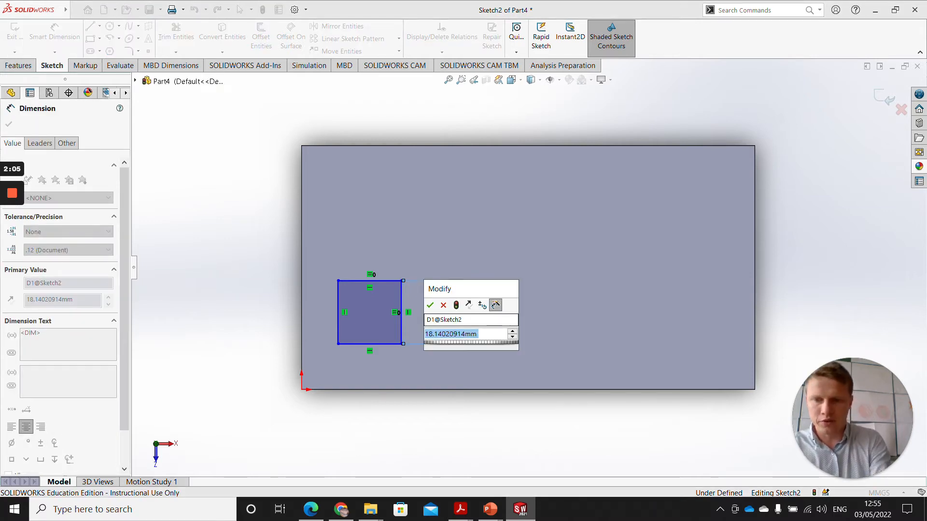
{"action": "type", "text": "15"}
{"action": "key", "text": "Return"}
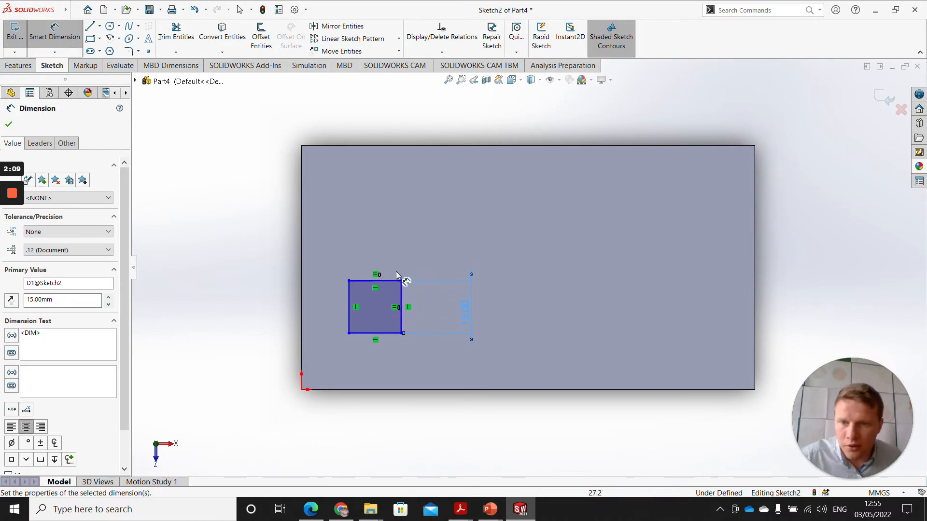
- Set the distance between the square's lower side and the plate's lower edge to 5 mm
{"action": "left_click", "coordinate": [389, 334]}
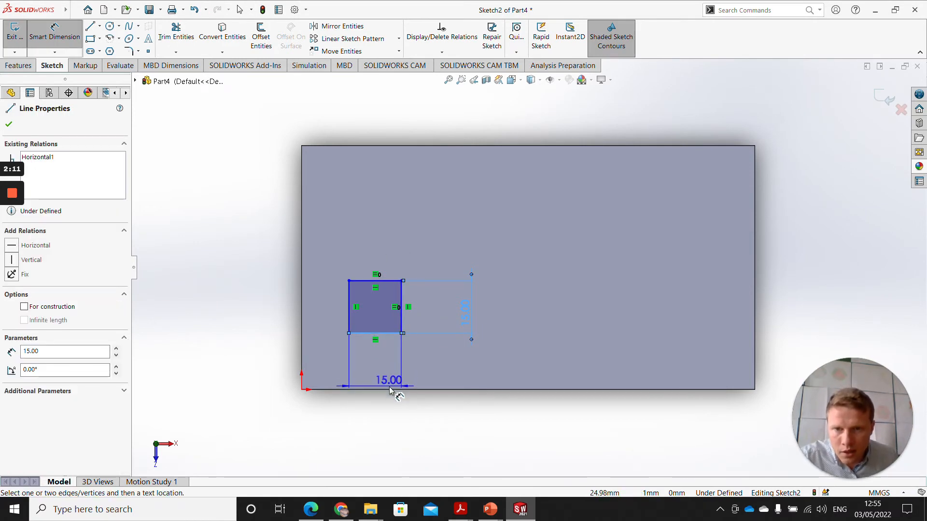
{"action": "left_click", "coordinate": [390, 390]}
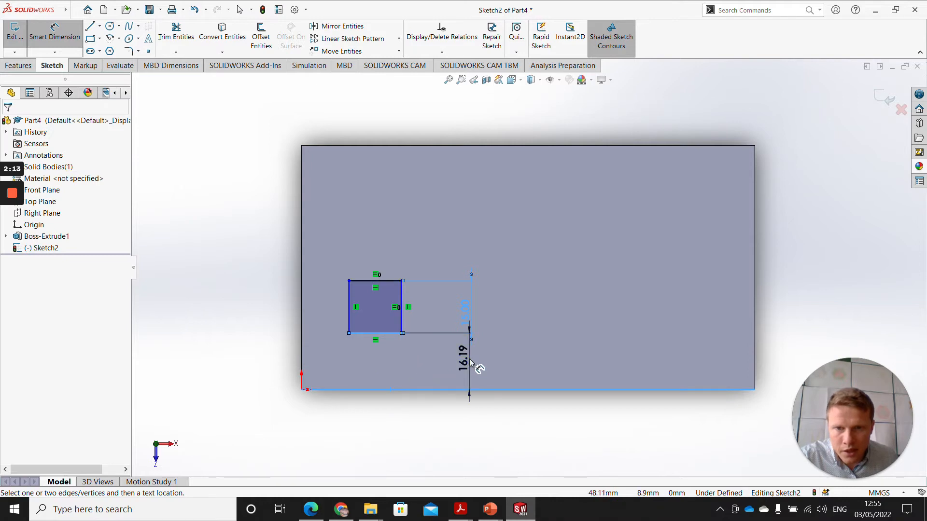
{"action": "left_click", "coordinate": [472, 370]}
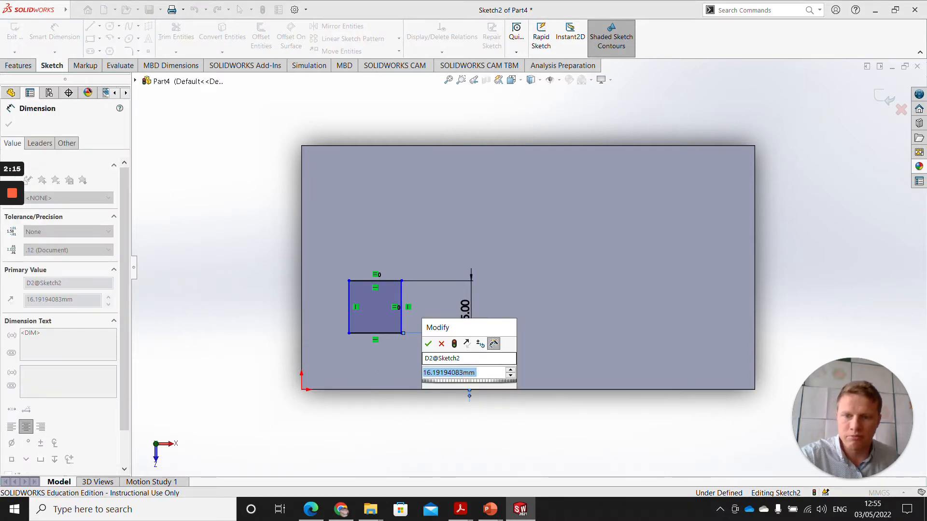
{"action": "type", "text": "5"}
{"action": "key", "text": "Return"}
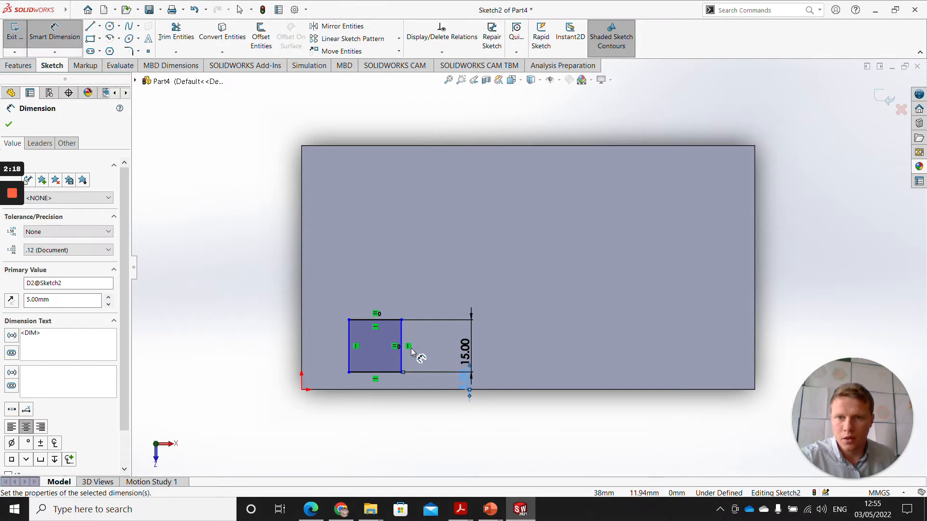
- Set the distance between the square's left side and the plate's left edge to 5 mm
{"action": "left_click", "coordinate": [349, 351]}
{"action": "left_click", "coordinate": [302, 345]}
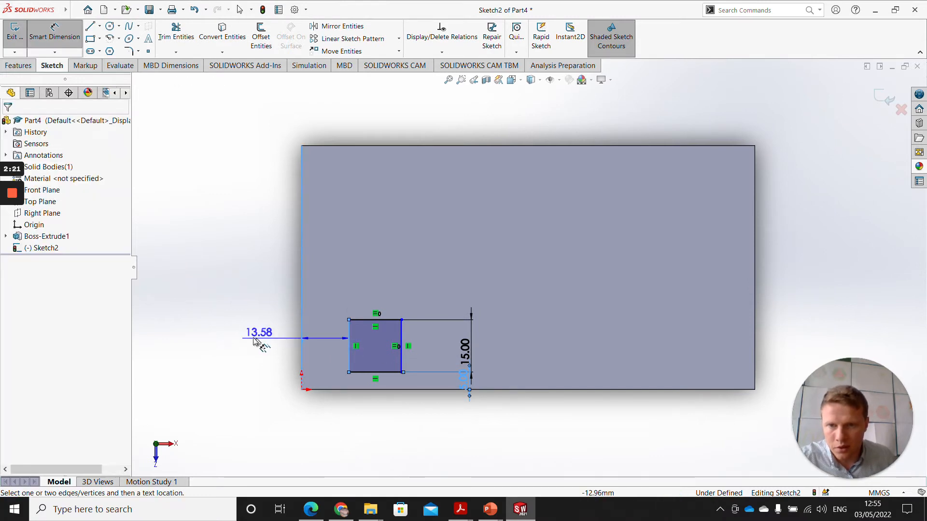
{"action": "left_click", "coordinate": [232, 339]}
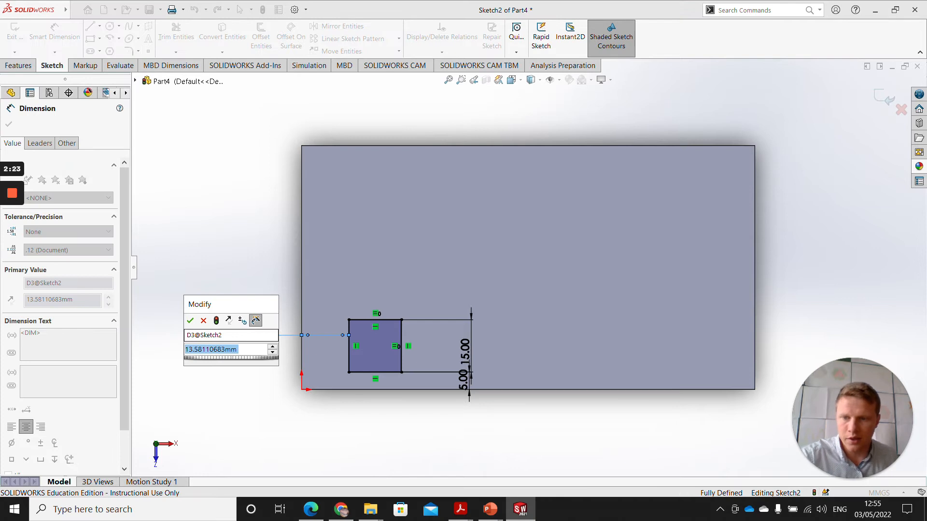
{"action": "type", "text": "5"}
{"action": "key", "text": "Return"}
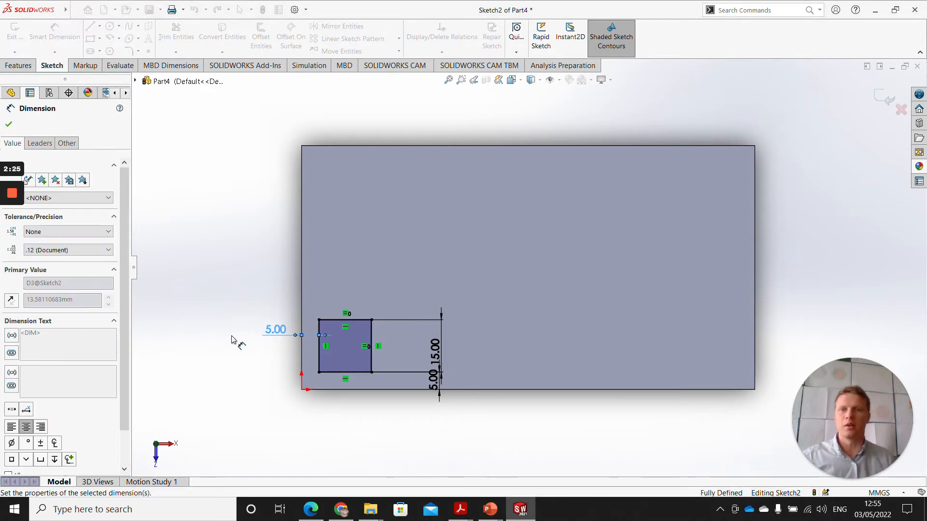
- Extrude the 15 mm square upward from the plate as a blind 8 mm boss, merged with the plate
{"action": "left_click", "coordinate": [8, 124]}
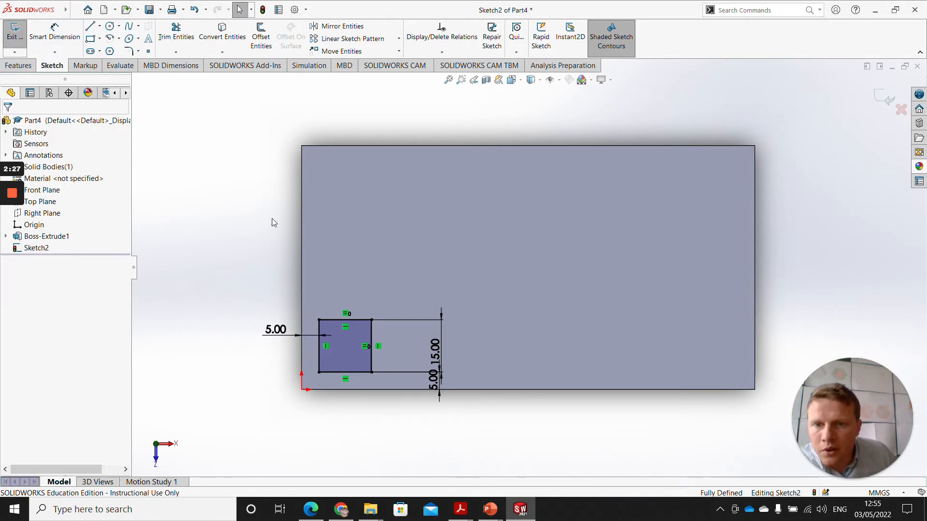
{"action": "mouse_move", "coordinate": [468, 318]}
{"action": "middle_mouse_down"}
{"action": "mouse_move", "coordinate": [480, 228]}
{"action": "mouse_move", "coordinate": [471, 196]}
{"action": "middle_mouse_up"}
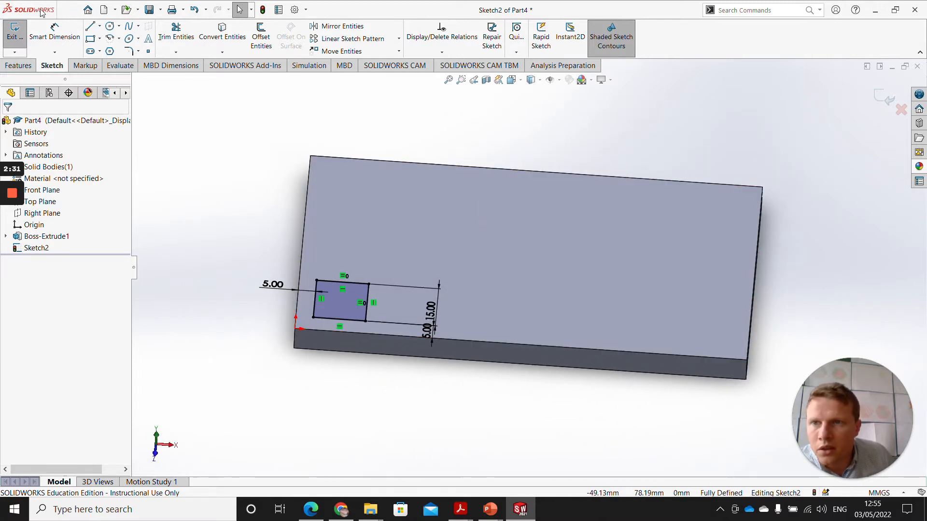
{"action": "left_click", "coordinate": [22, 66]}
{"action": "left_click", "coordinate": [18, 38]}
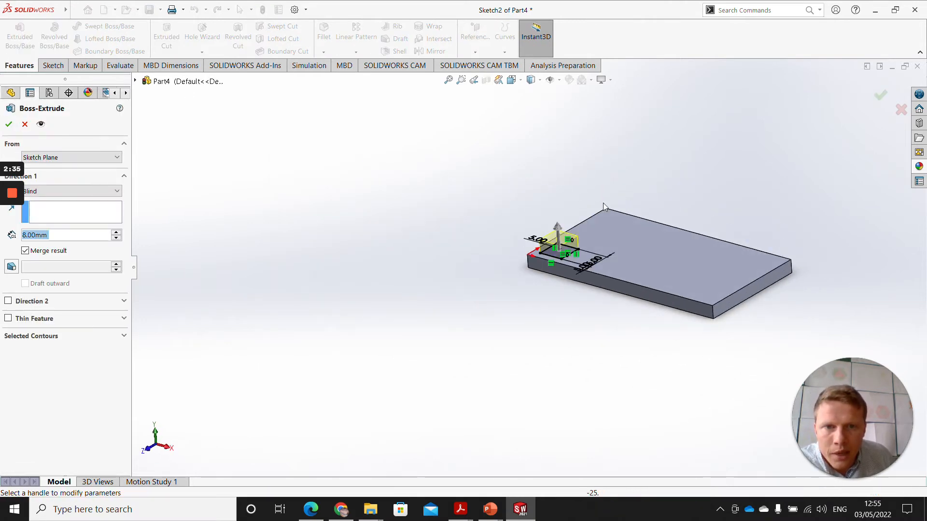
{"action": "scroll", "coordinate": [659, 330], "scroll_direction": "down", "scroll_amount": 4}
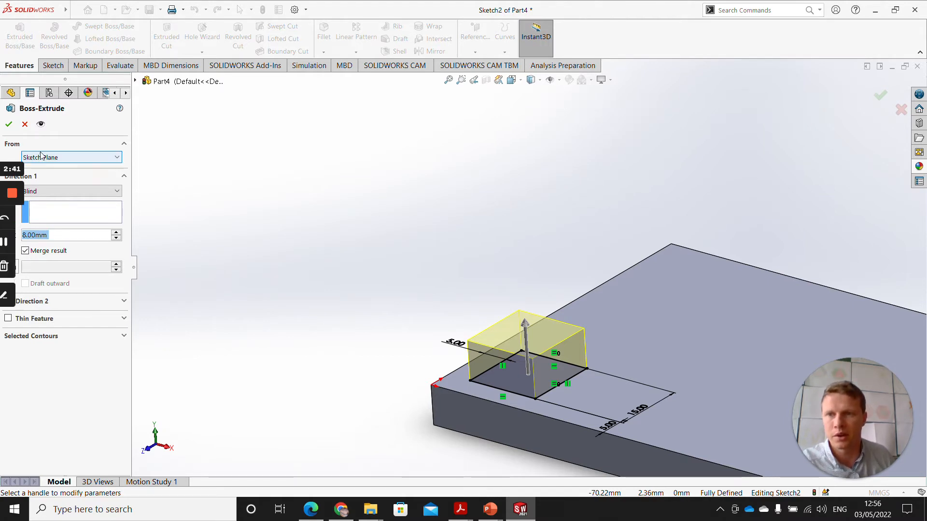
{"action": "left_click", "coordinate": [8, 125]}
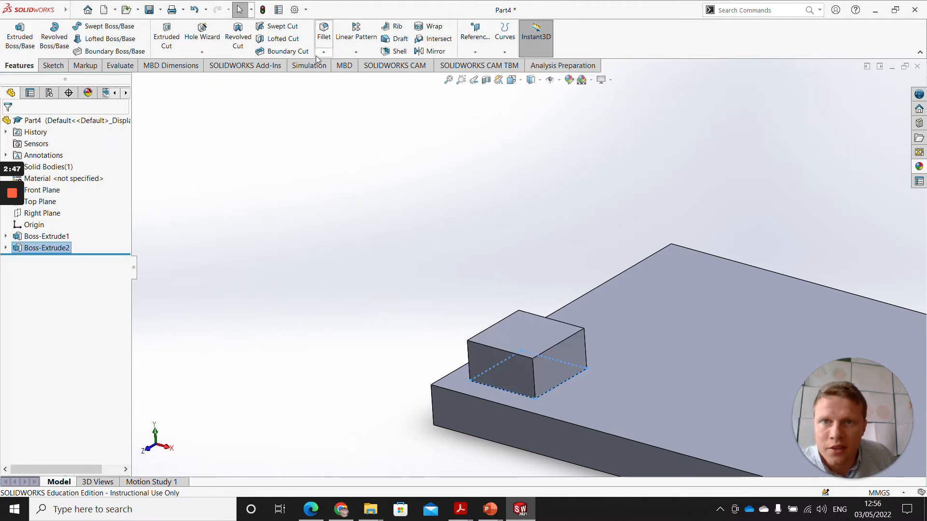
- Fillet the four upper edges of the small square block with a symmetric 2 mm radius
{"action": "left_click", "coordinate": [326, 43]}
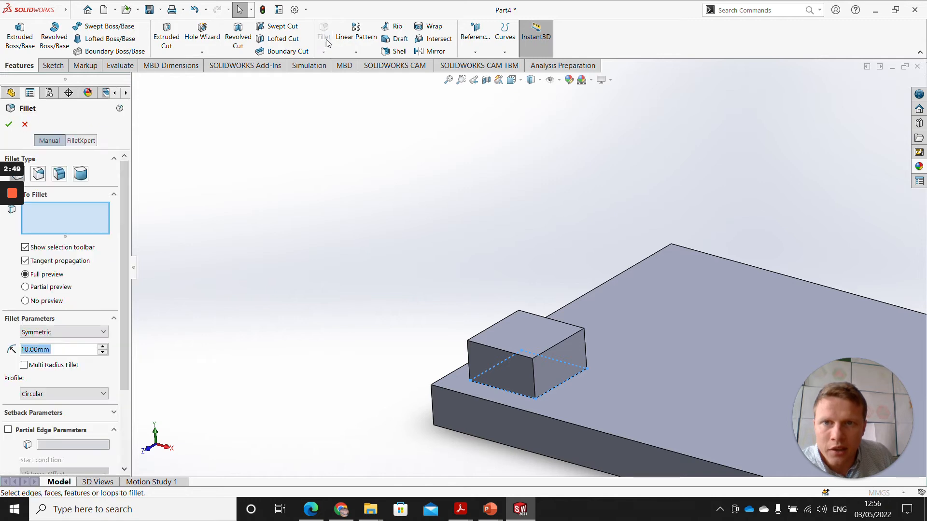
{"action": "scroll", "coordinate": [667, 284], "scroll_direction": "up", "scroll_amount": 3}
{"action": "scroll", "coordinate": [582, 286], "scroll_direction": "down", "scroll_amount": 3}
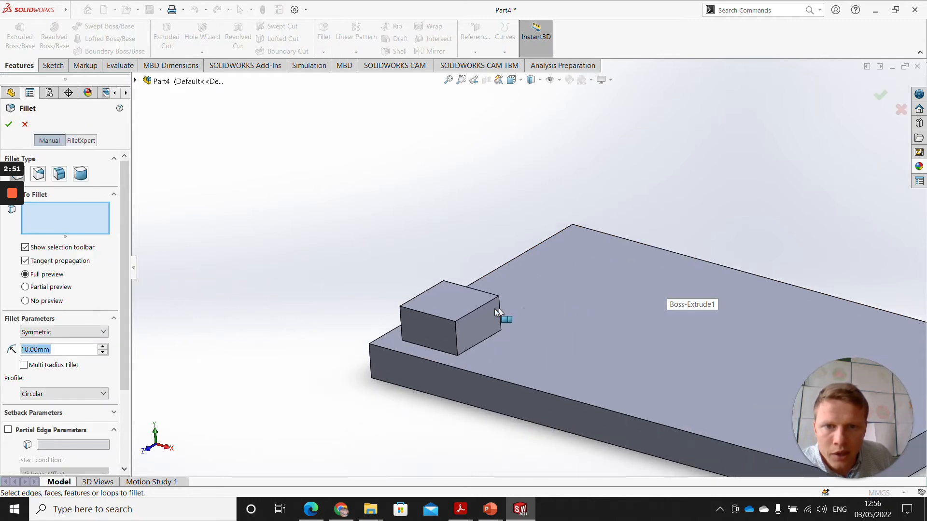
{"action": "left_click", "coordinate": [478, 311]}
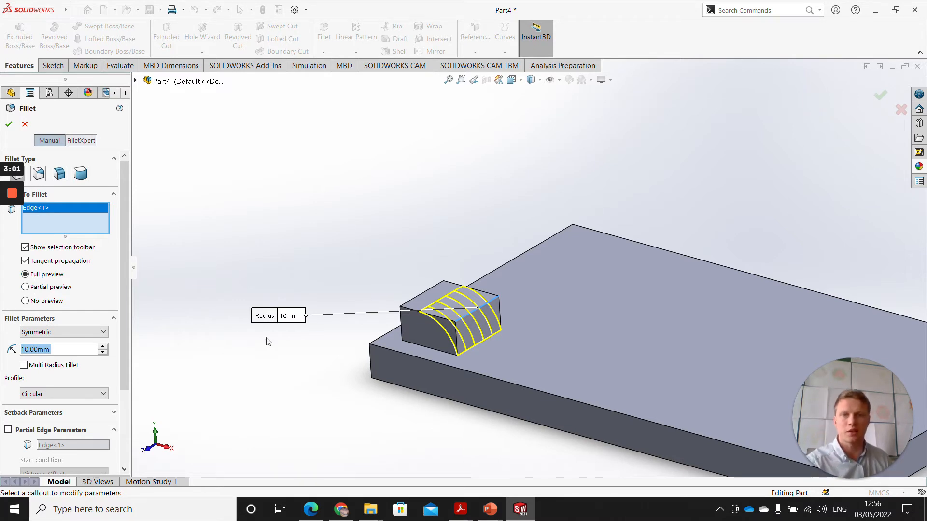
{"action": "left_click", "coordinate": [412, 305]}
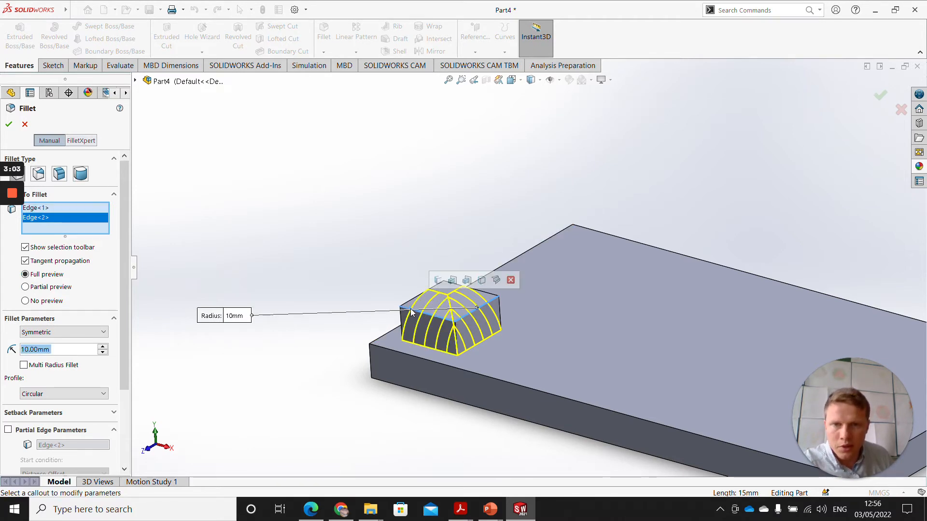
{"action": "left_click", "coordinate": [475, 309]}
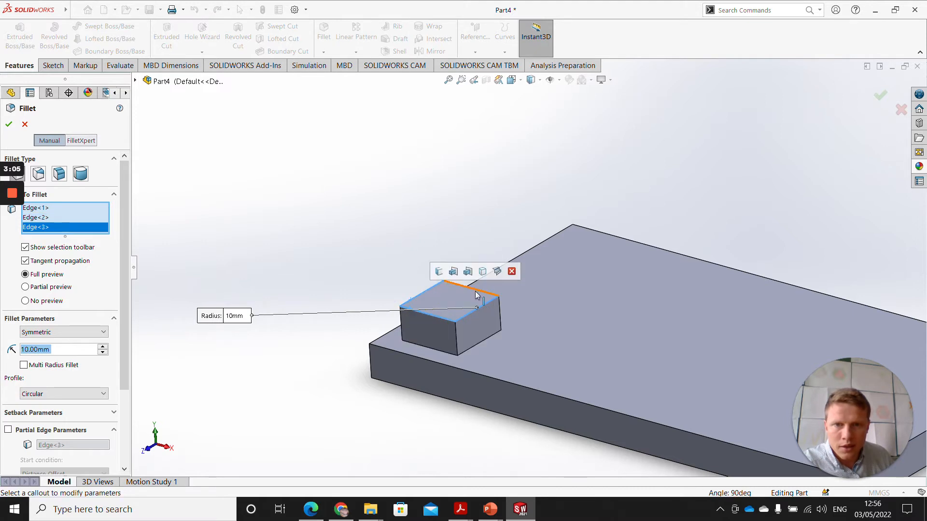
{"action": "left_click", "coordinate": [476, 294]}
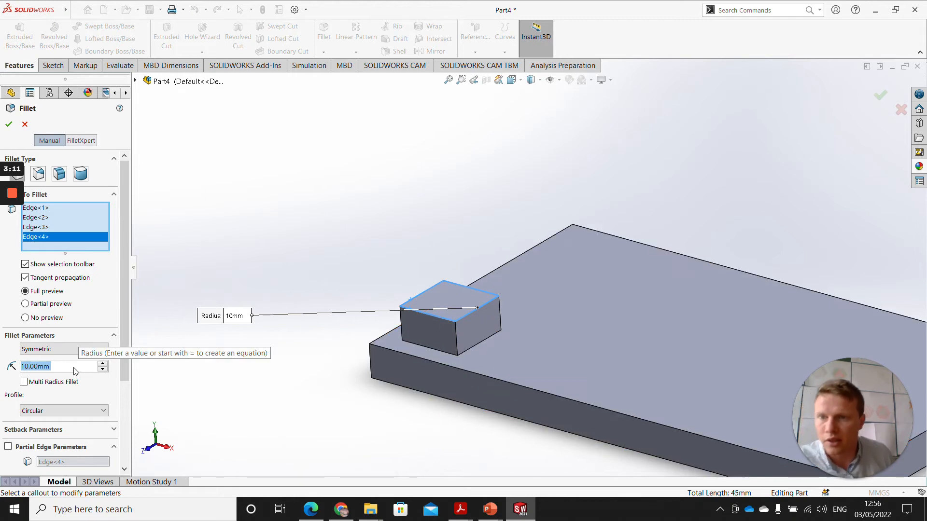
{"action": "type", "text": "2"}
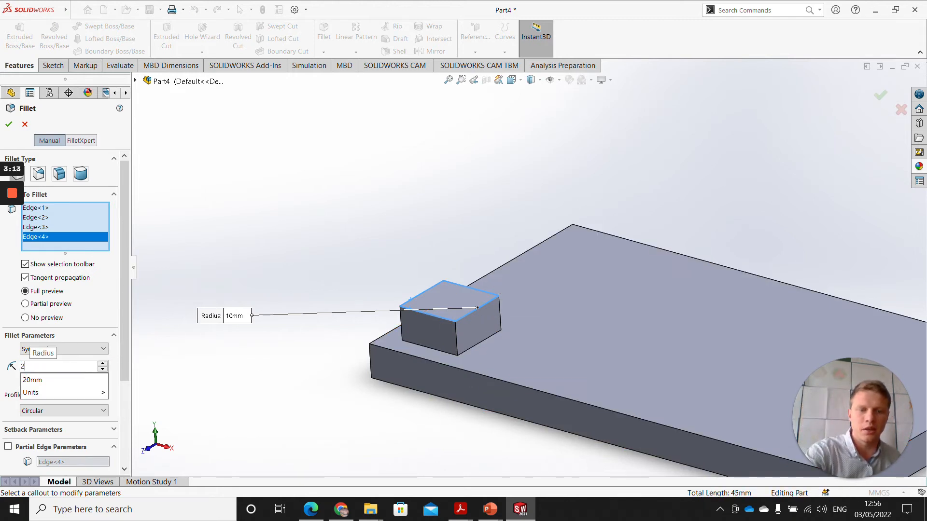
{"action": "key", "text": "Return"}
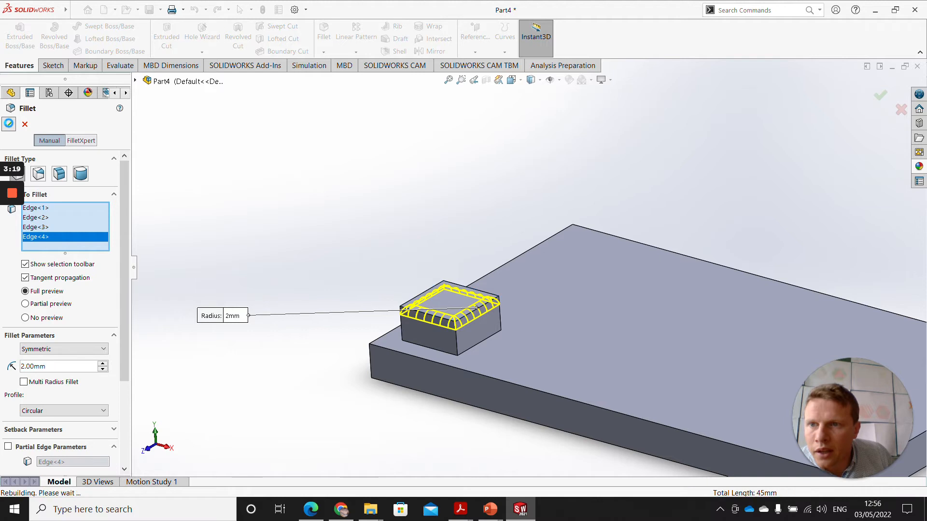
{"action": "left_click", "coordinate": [9, 124]}
- Sketch a downward-pointing triangle on the block's upper face, with a horizontal upper side and slanted sides about 8.5 mm long
{"action": "middle_click_drag", "start_coordinate": [398, 292], "coordinate": [434, 317]}
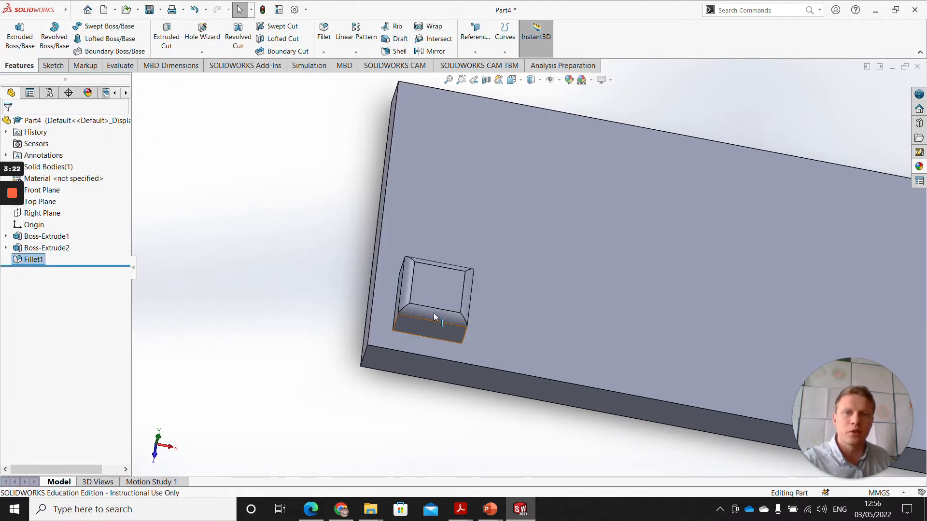
{"action": "right_click", "coordinate": [436, 288]}
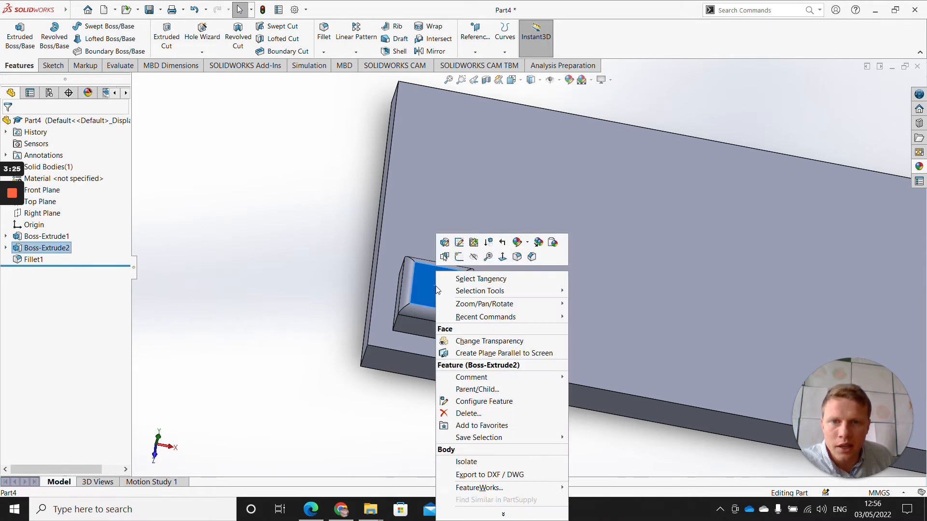
{"action": "left_click", "coordinate": [459, 257]}
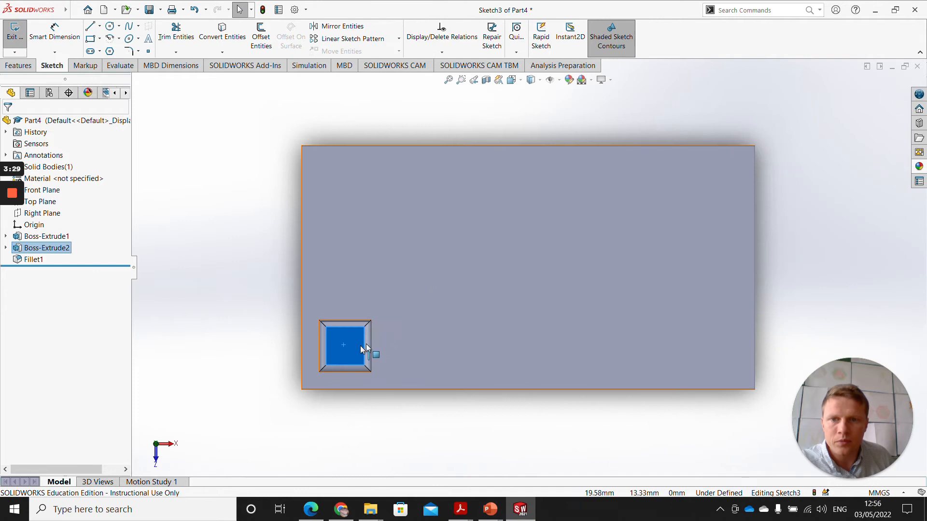
{"action": "scroll", "coordinate": [355, 348], "scroll_direction": "down", "scroll_amount": 6}
{"action": "scroll", "coordinate": [383, 334], "scroll_direction": "down", "scroll_amount": 1}
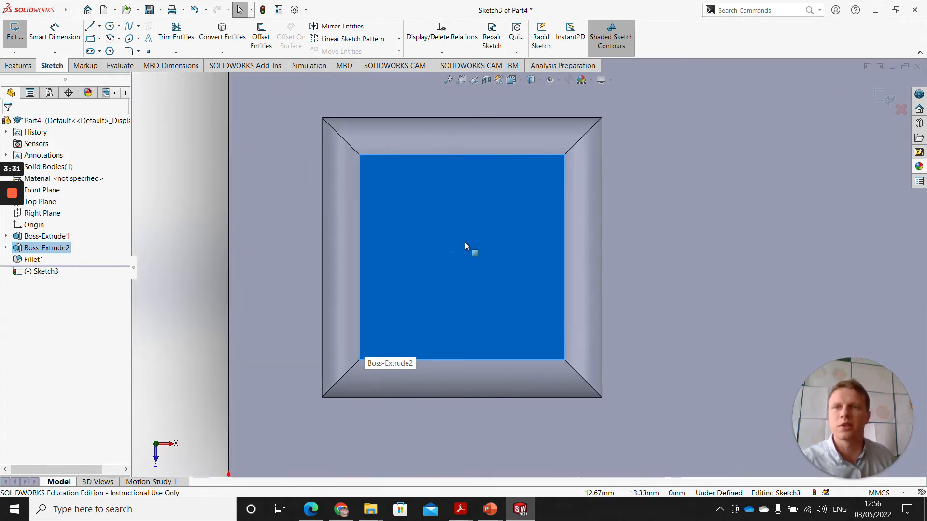
{"action": "left_click", "coordinate": [90, 26]}
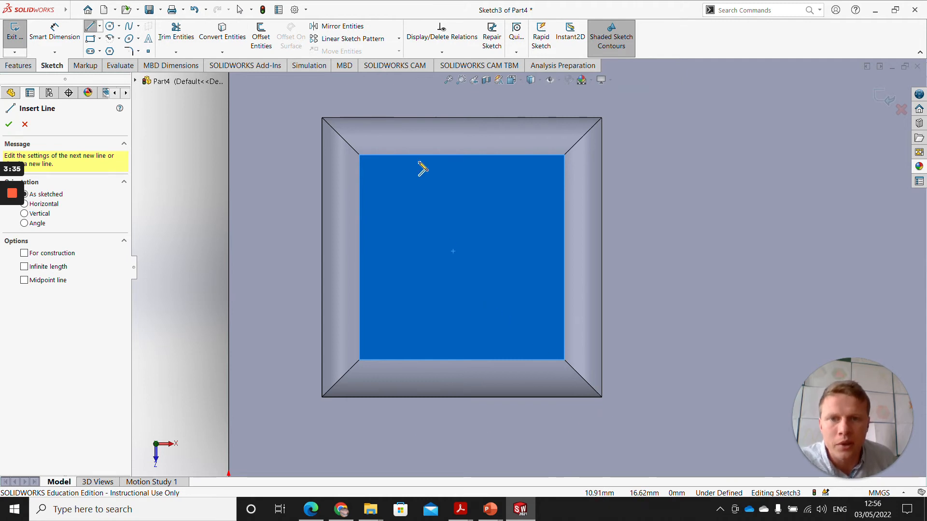
{"action": "left_click", "coordinate": [389, 197]}
{"action": "left_click", "coordinate": [536, 197]}
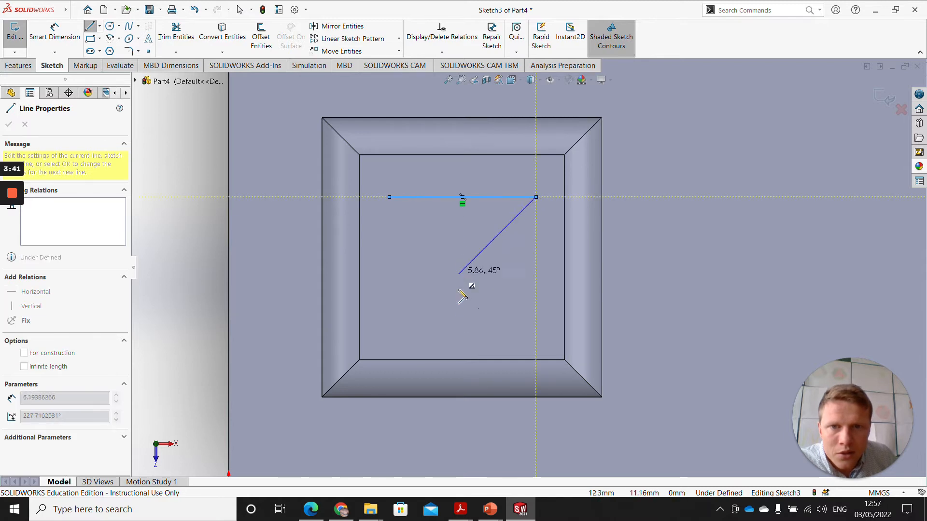
{"action": "left_click", "coordinate": [462, 336]}
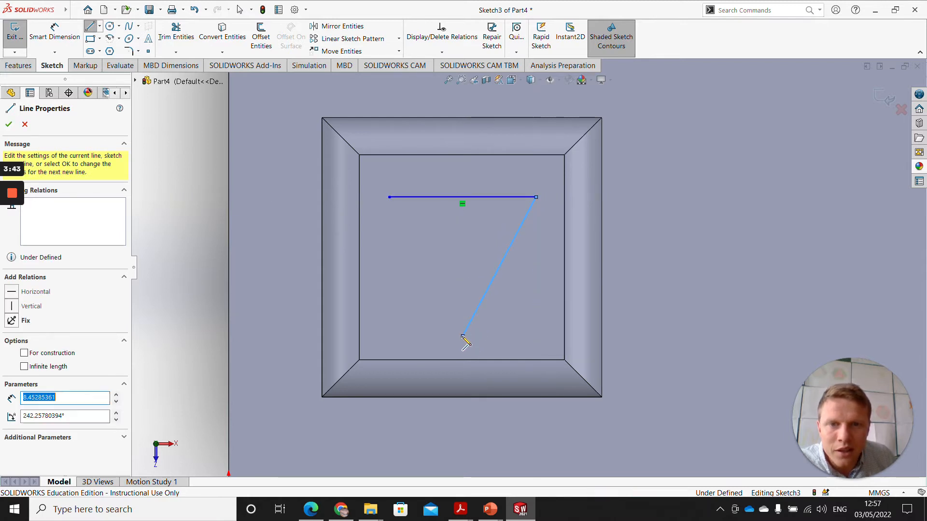
{"action": "left_click", "coordinate": [389, 197]}
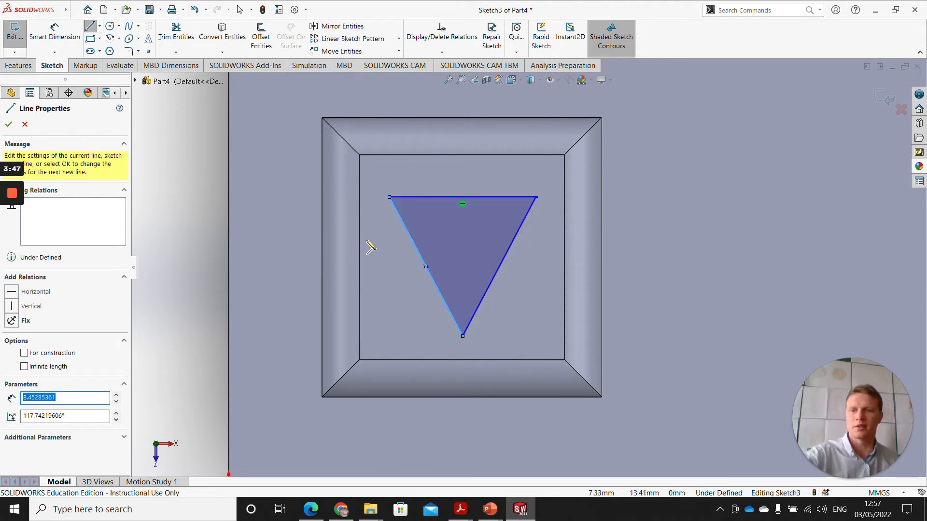
{"action": "key", "text": "Escape"}
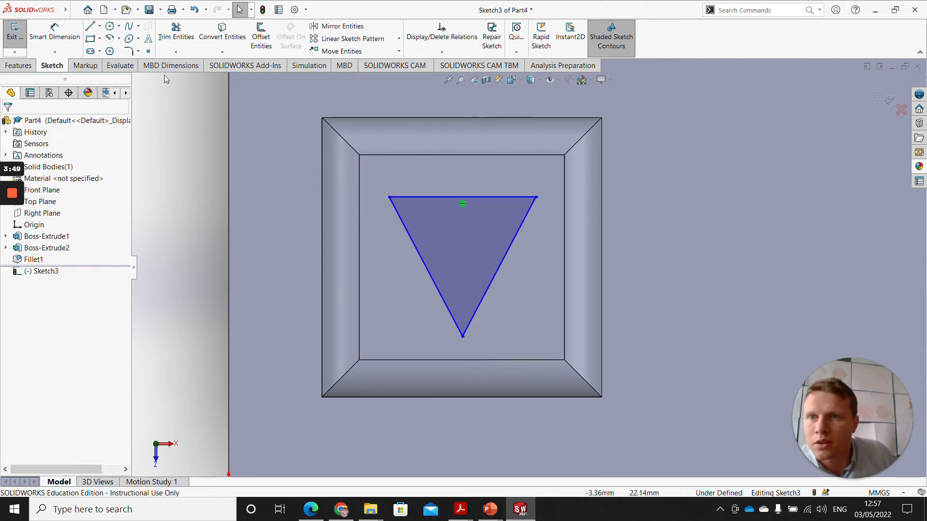
- Draw a closed, rounded freeform spline overlapping the lower part of the triangle
{"action": "left_click", "coordinate": [130, 27]}
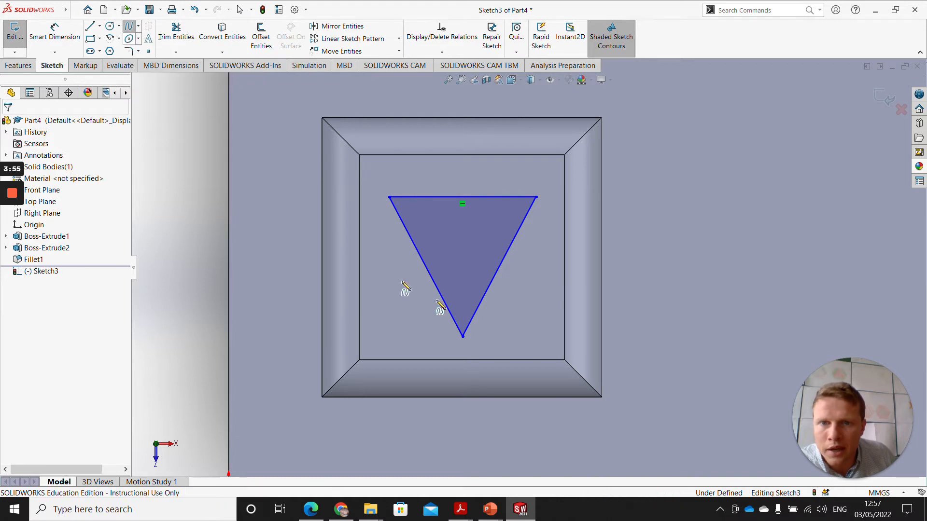
{"action": "left_click", "coordinate": [385, 314]}
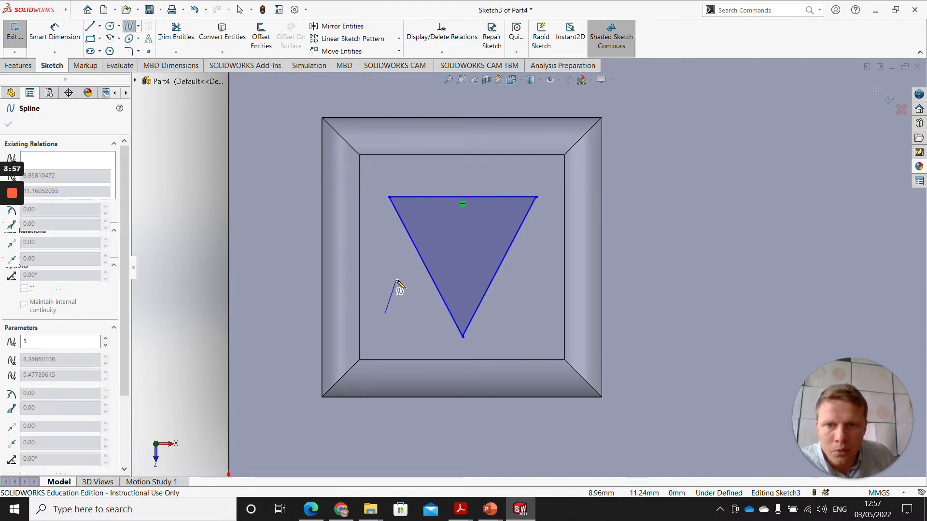
{"action": "left_click", "coordinate": [397, 280]}
{"action": "left_click", "coordinate": [421, 268]}
{"action": "left_click", "coordinate": [457, 262]}
{"action": "left_click", "coordinate": [529, 285]}
{"action": "left_click", "coordinate": [526, 332]}
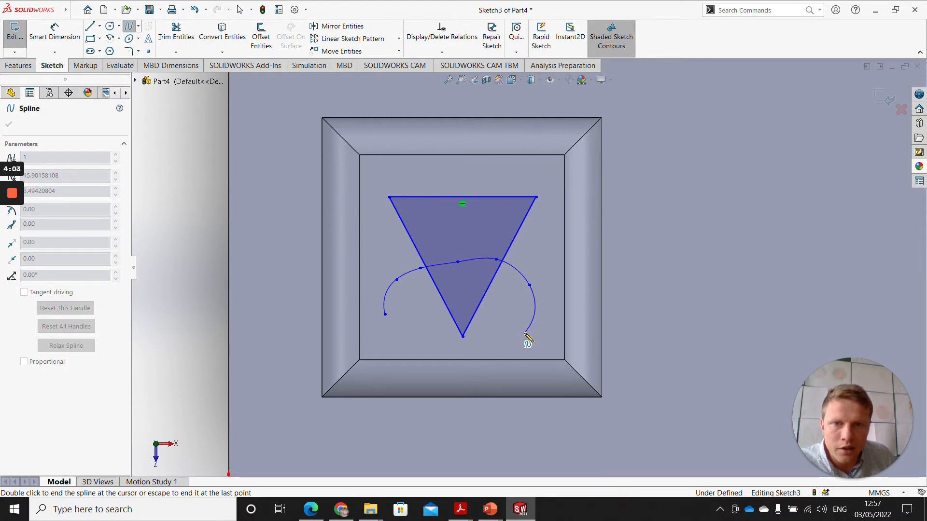
{"action": "left_click", "coordinate": [476, 349]}
{"action": "left_click", "coordinate": [430, 343]}
{"action": "left_click", "coordinate": [385, 314]}
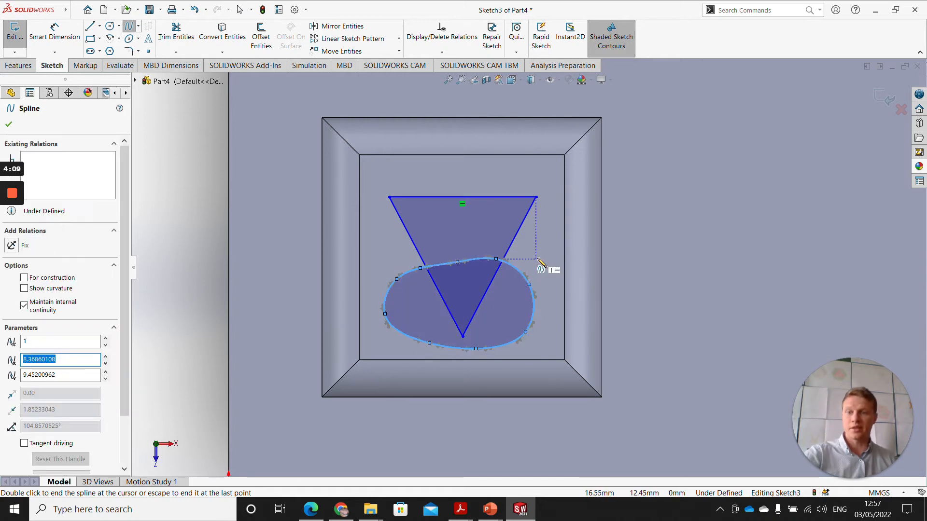
{"action": "key", "text": "Escape"}
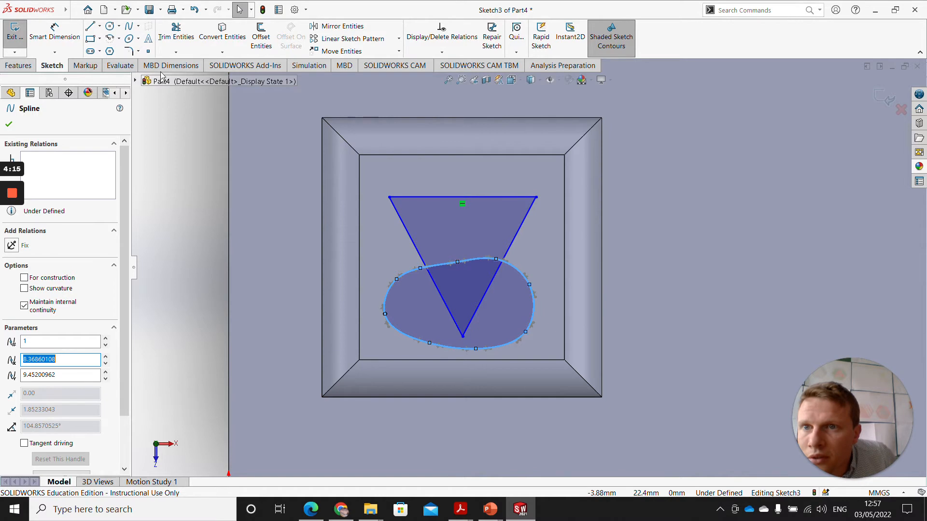
- Power-trim the overlapping spline and triangle segments inside the shape, leaving one continuous outer outline
{"action": "left_click", "coordinate": [176, 40]}
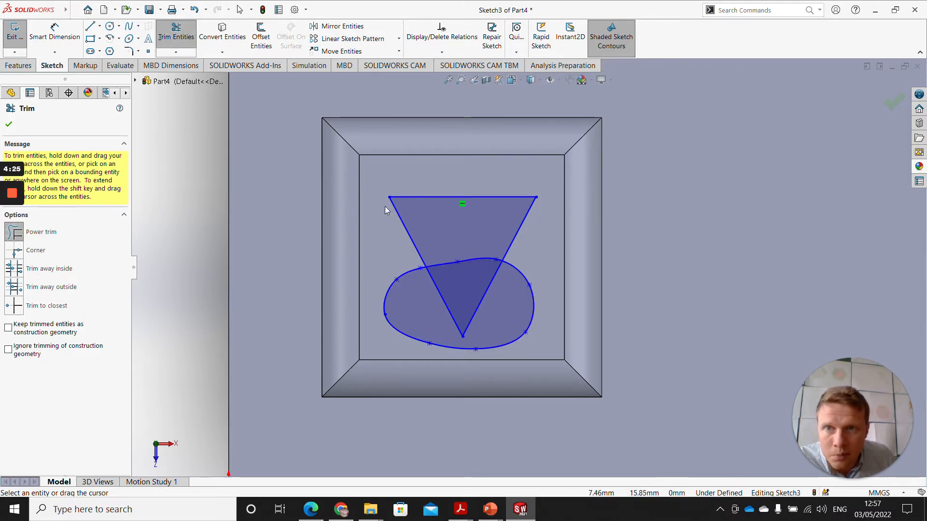
{"action": "mouse_move", "coordinate": [465, 245]}
{"action": "left_mouse_down"}
{"action": "mouse_move", "coordinate": [440, 300]}
{"action": "mouse_move", "coordinate": [444, 318]}
{"action": "left_mouse_up"}
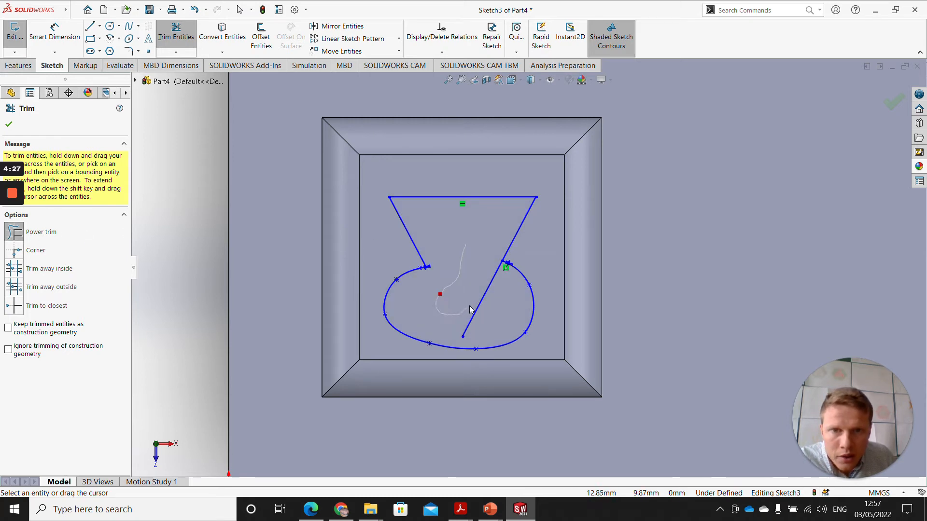
{"action": "left_click_drag", "start_coordinate": [496, 302], "coordinate": [496, 302]}
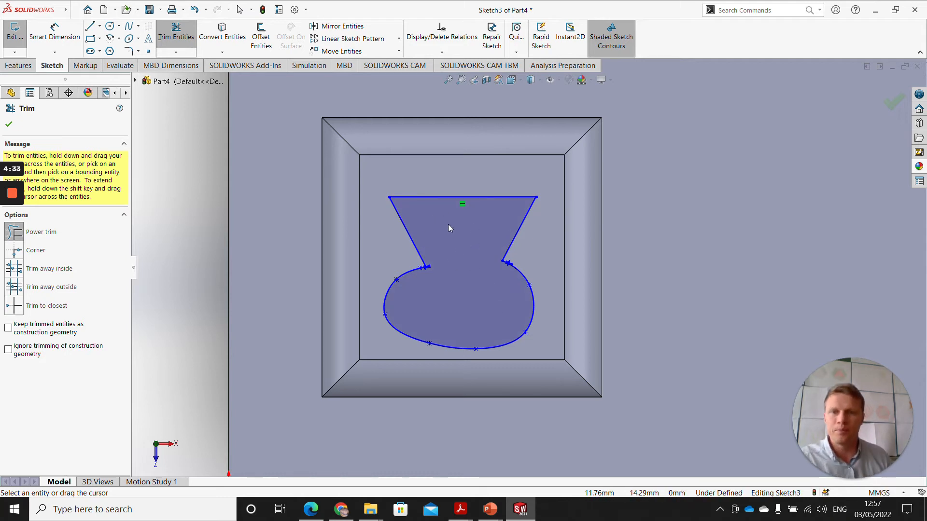
{"action": "left_click", "coordinate": [9, 124]}
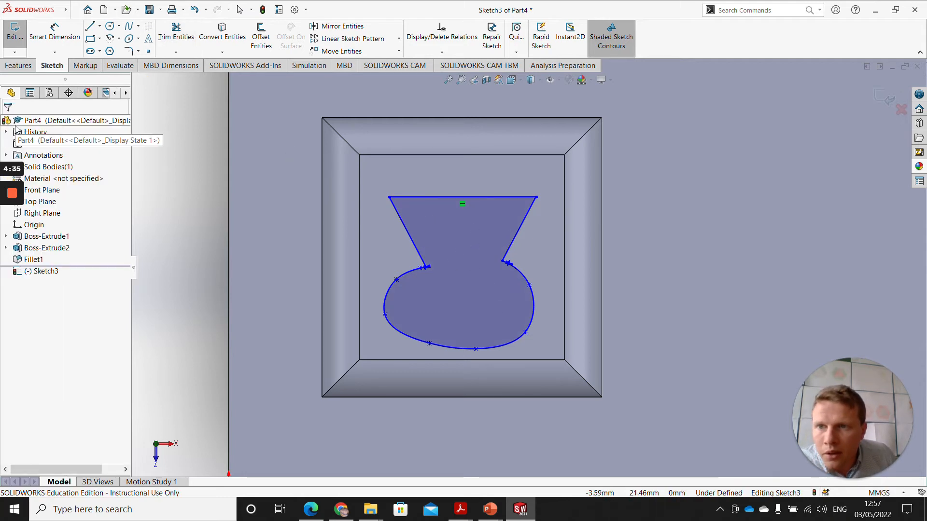
- Cut the freeform outline 7 mm deep into the small block with a blind Extruded Cut
{"action": "left_click", "coordinate": [22, 65]}
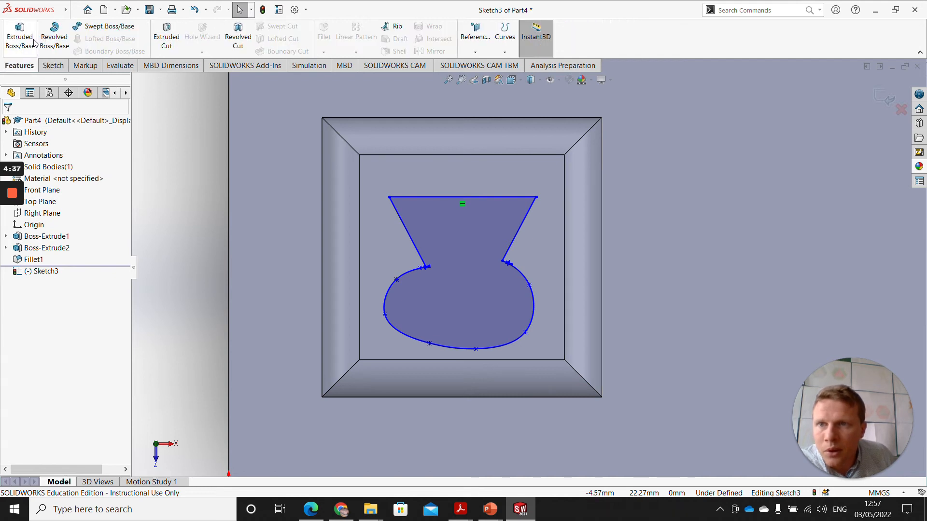
{"action": "left_click", "coordinate": [173, 38]}
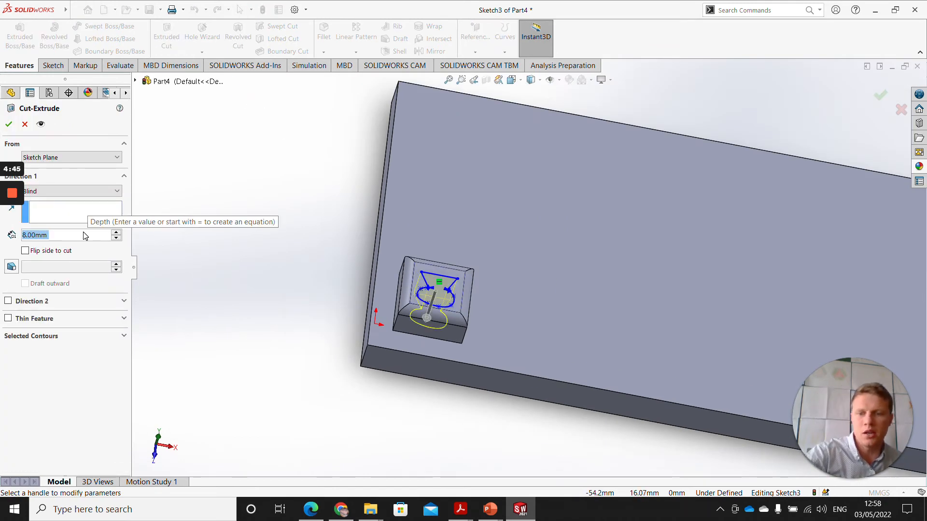
{"action": "type", "text": "7"}
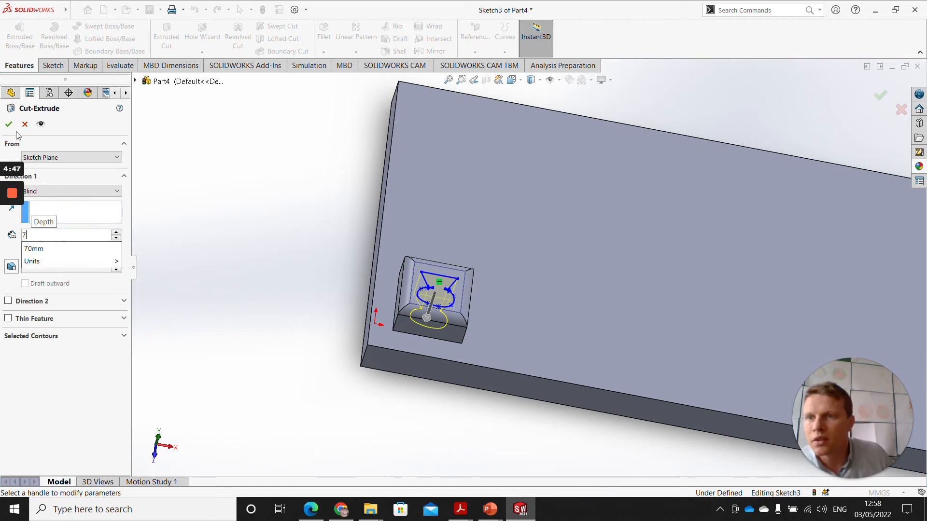
{"action": "key", "text": "Return"}
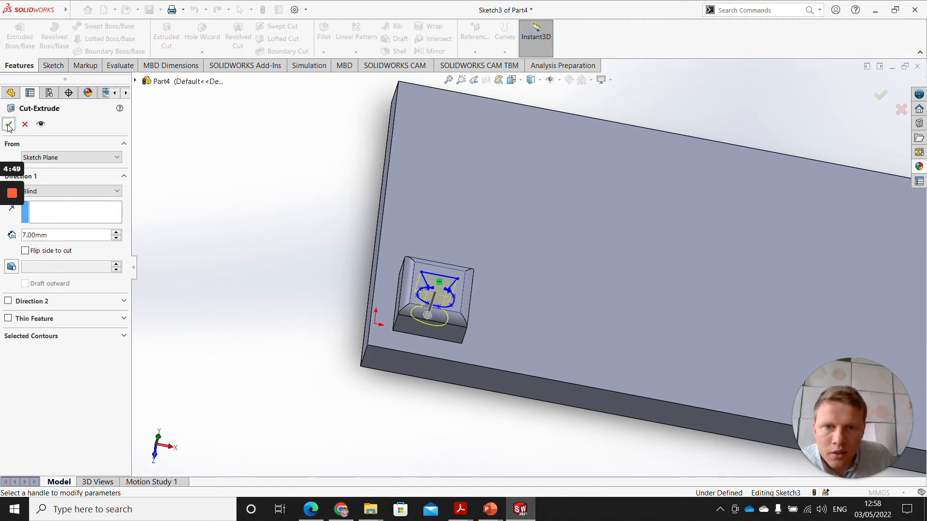
{"action": "left_click", "coordinate": [8, 126]}
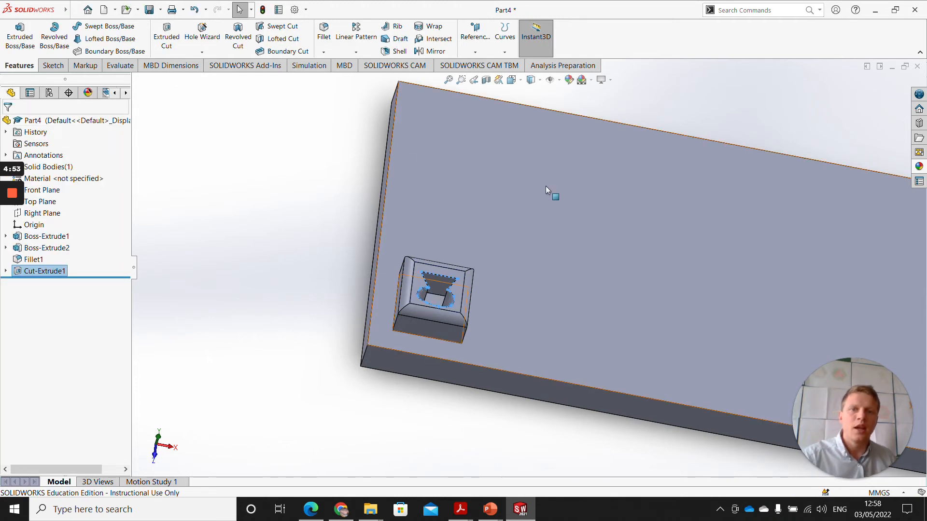
- Start a linear pattern of the recess, using the plate's front long edge as the first direction
{"action": "scroll", "coordinate": [546, 186], "scroll_direction": "up", "scroll_amount": 3}
{"action": "scroll", "coordinate": [698, 282], "scroll_direction": "down", "scroll_amount": 2}
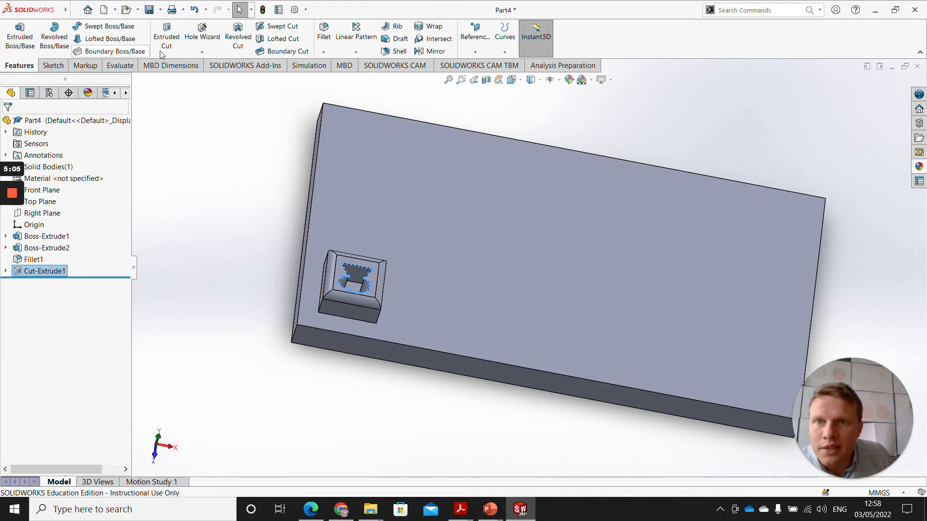
{"action": "left_click", "coordinate": [357, 44]}
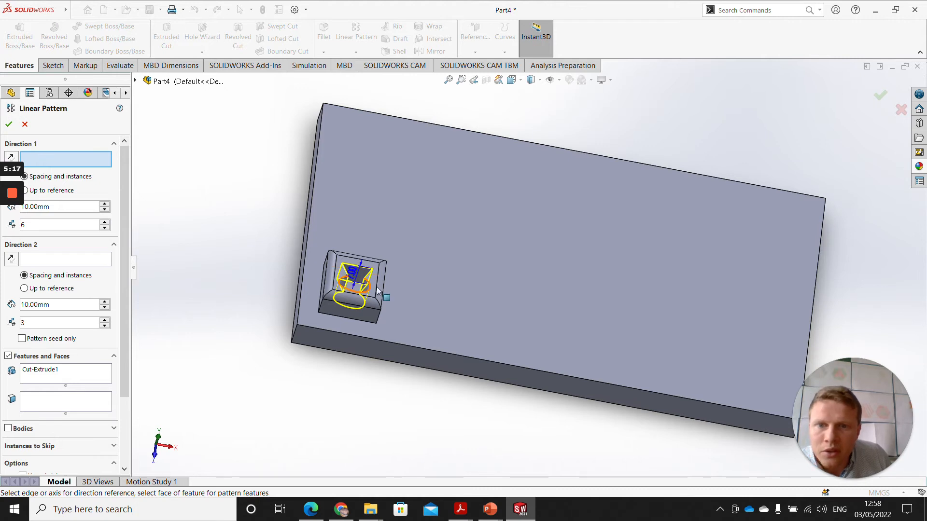
{"action": "left_click", "coordinate": [447, 357]}
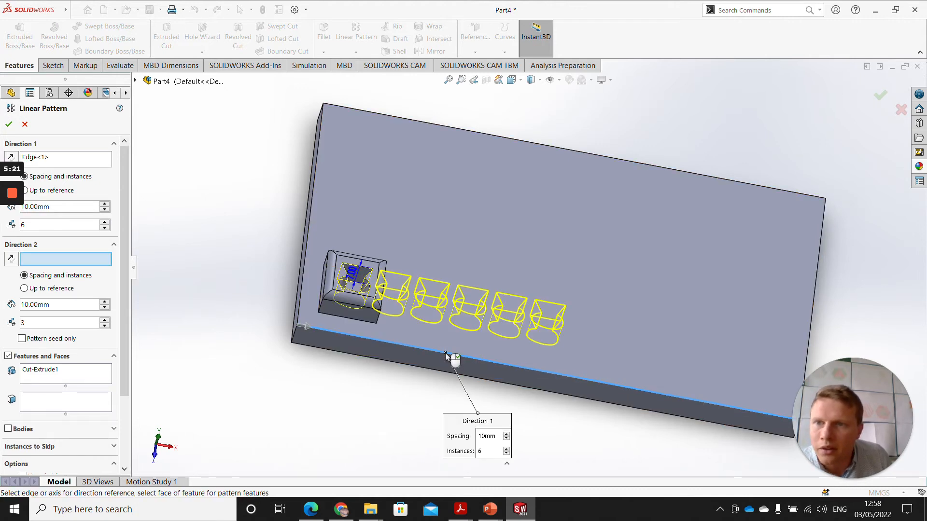
{"action": "left_click_drag", "start_coordinate": [126, 261], "coordinate": [133, 339]}
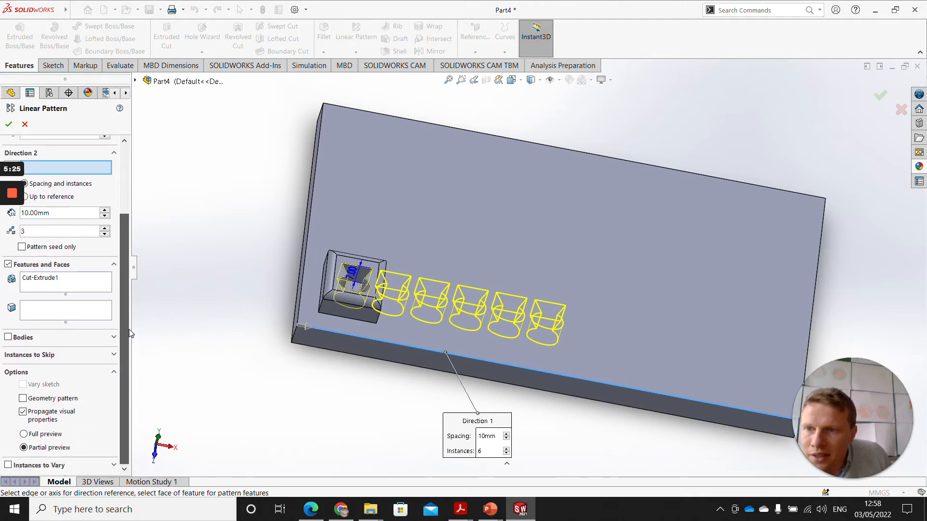
{"action": "scroll", "coordinate": [130, 332], "scroll_direction": "up", "scroll_amount": 2}
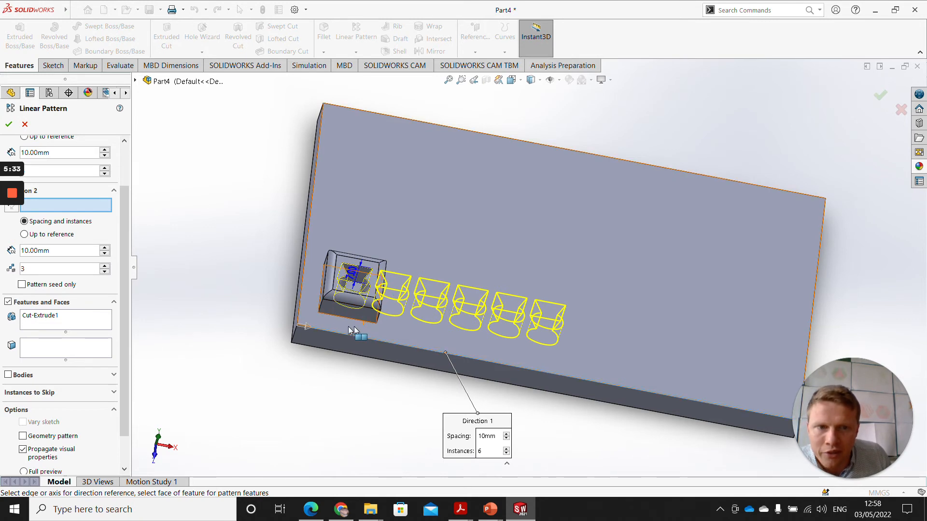
- Add the block's edge fillet and the small block's extrusion to the features being patterned
{"action": "left_click", "coordinate": [73, 323]}
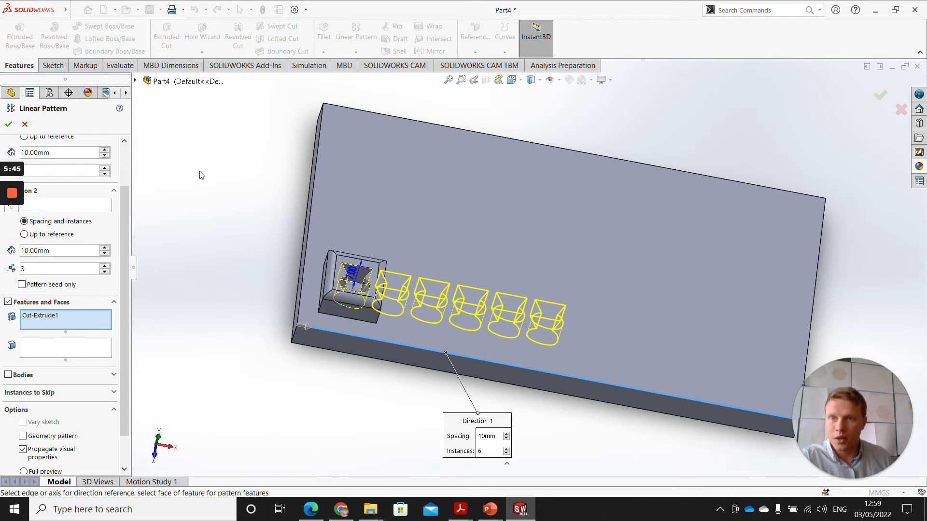
{"action": "left_click", "coordinate": [135, 81]}
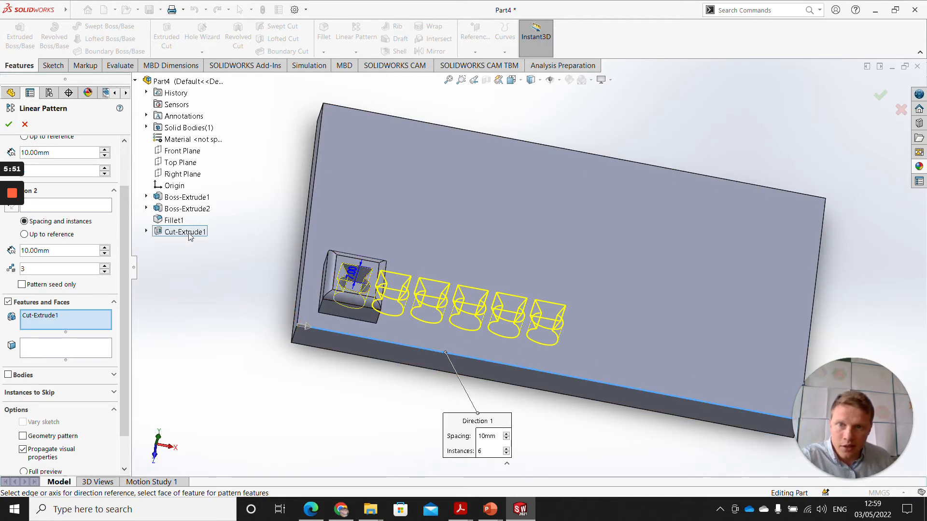
{"action": "left_click", "coordinate": [175, 220]}
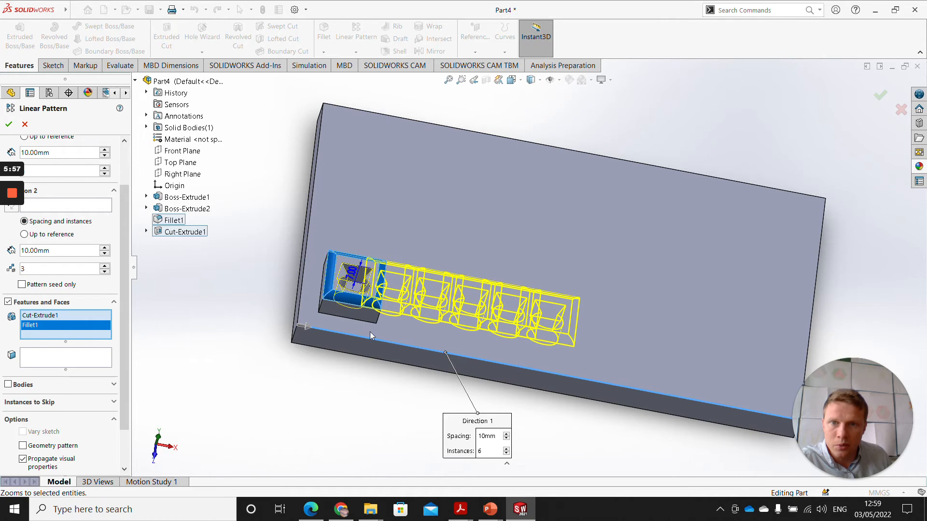
{"action": "left_click", "coordinate": [175, 210]}
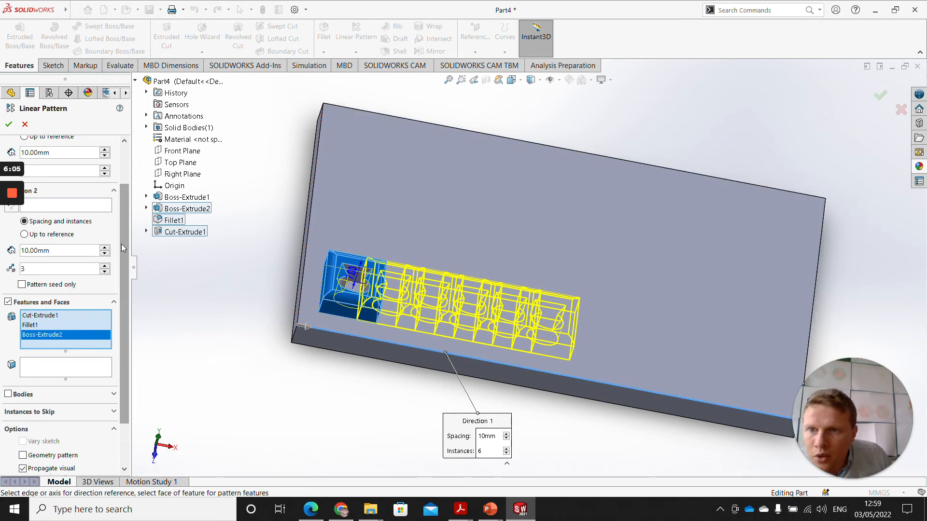
- Set the pattern's spacing along the plate's long edge to 20 mm
{"action": "scroll", "coordinate": [99, 203], "scroll_direction": "up", "scroll_amount": 2}
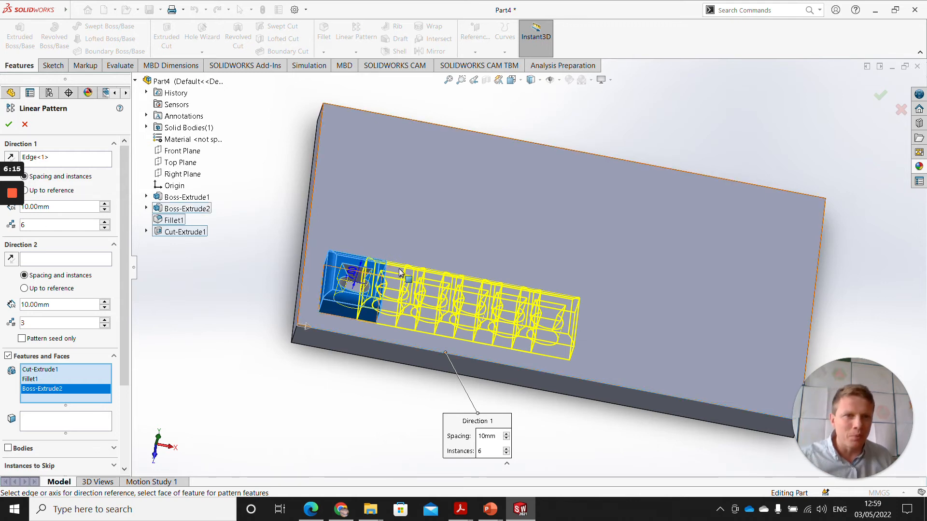
{"action": "left_click_drag", "start_coordinate": [51, 207], "coordinate": [19, 207]}
{"action": "type", "text": "20"}
{"action": "key", "text": "Return"}
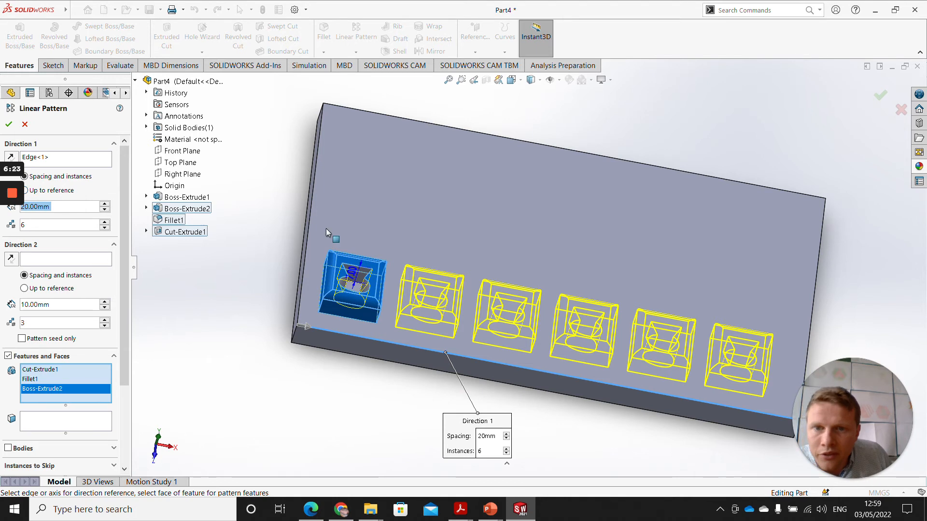
- Add the plate's short edge as the second pattern direction with 4 instances spaced 15 mm apart, and finish the pattern
{"action": "left_click", "coordinate": [41, 263]}
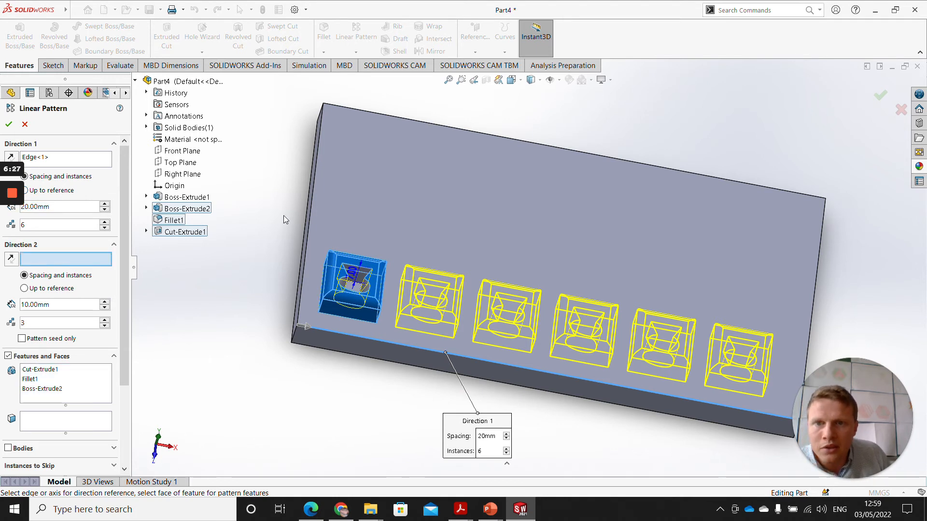
{"action": "left_click", "coordinate": [309, 219]}
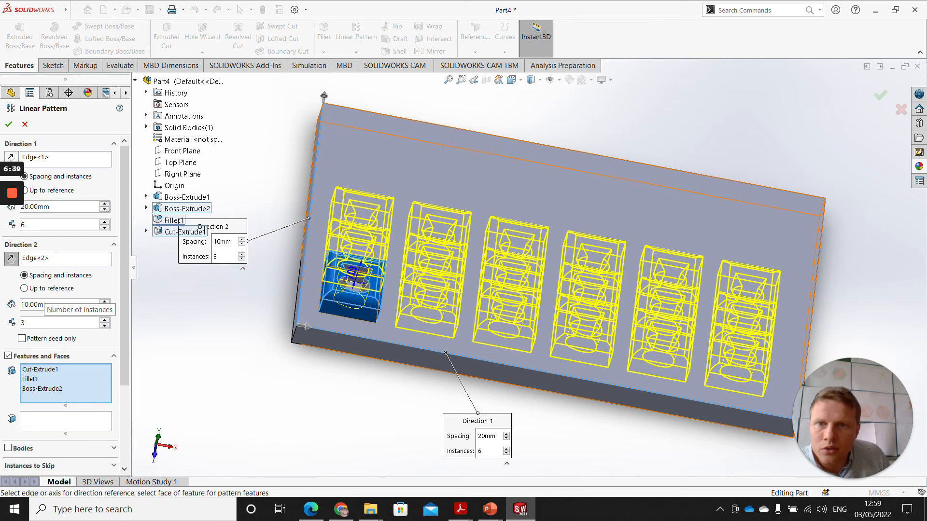
{"action": "key", "text": "Tab"}
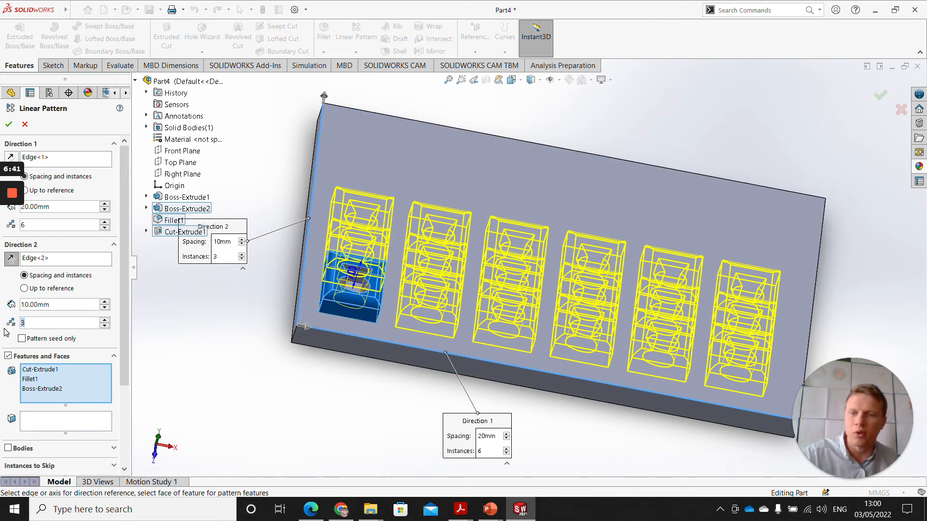
{"action": "type", "text": "4"}
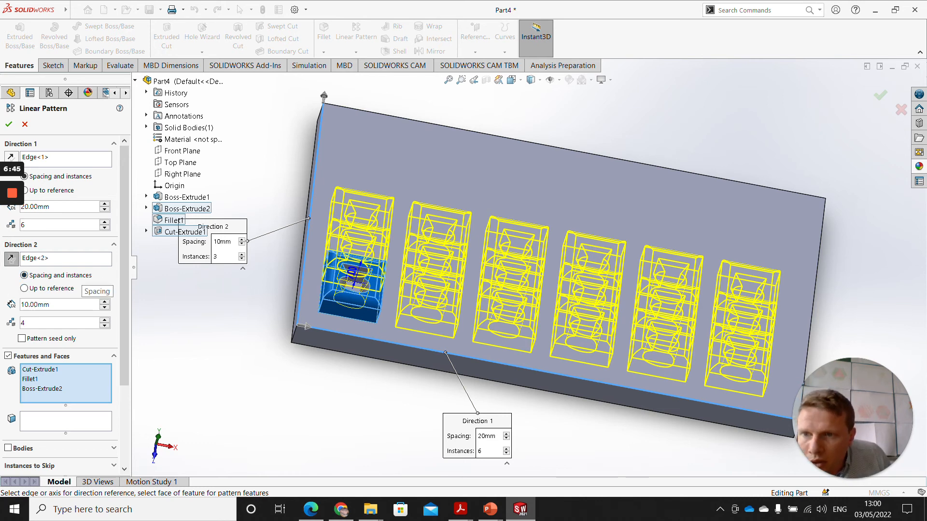
{"action": "left_click", "coordinate": [44, 305]}
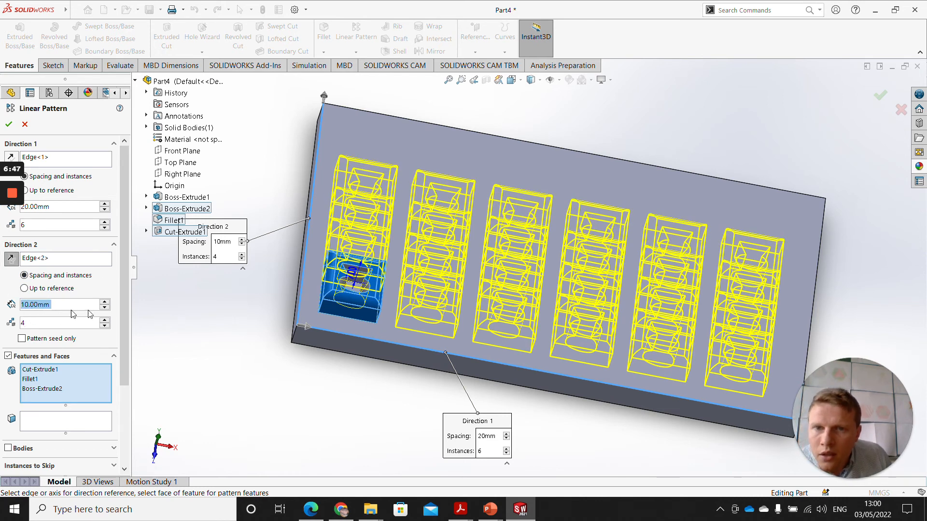
{"action": "type", "text": "15"}
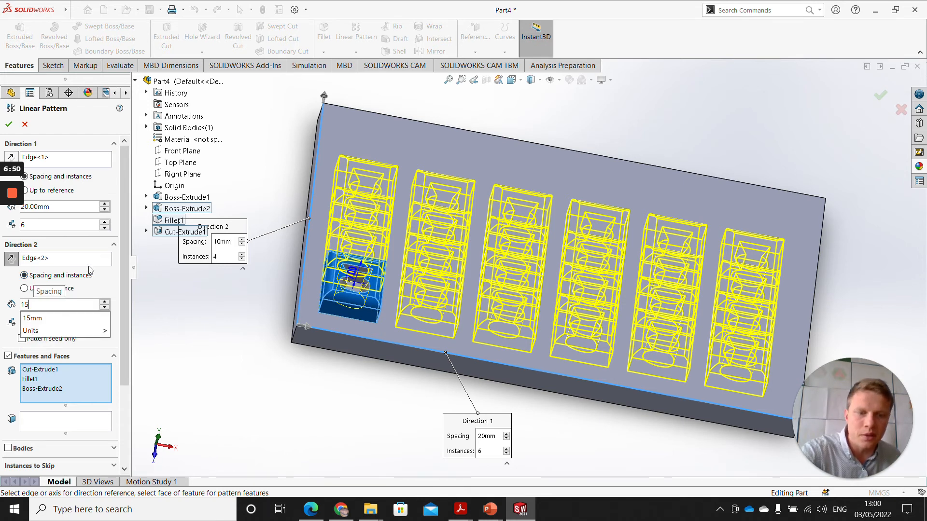
{"action": "key", "text": "Return"}
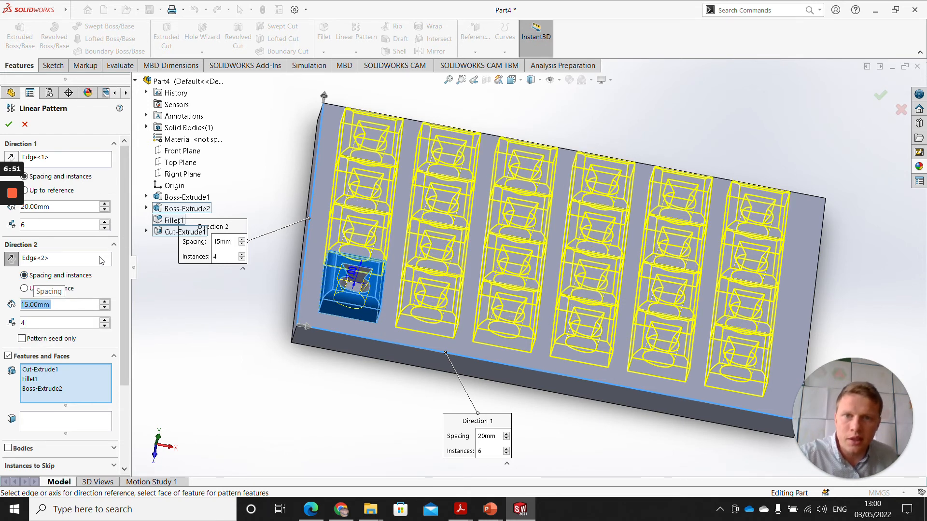
{"action": "scroll", "coordinate": [434, 167], "scroll_direction": "up", "scroll_amount": 2}
{"action": "middle_click_drag", "start_coordinate": [507, 166], "coordinate": [506, 135]}
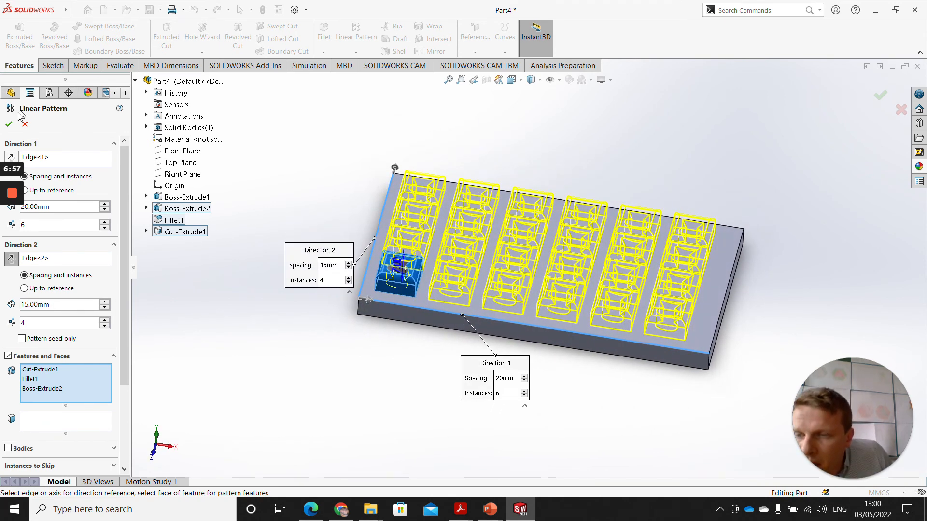
{"action": "left_click", "coordinate": [9, 125]}
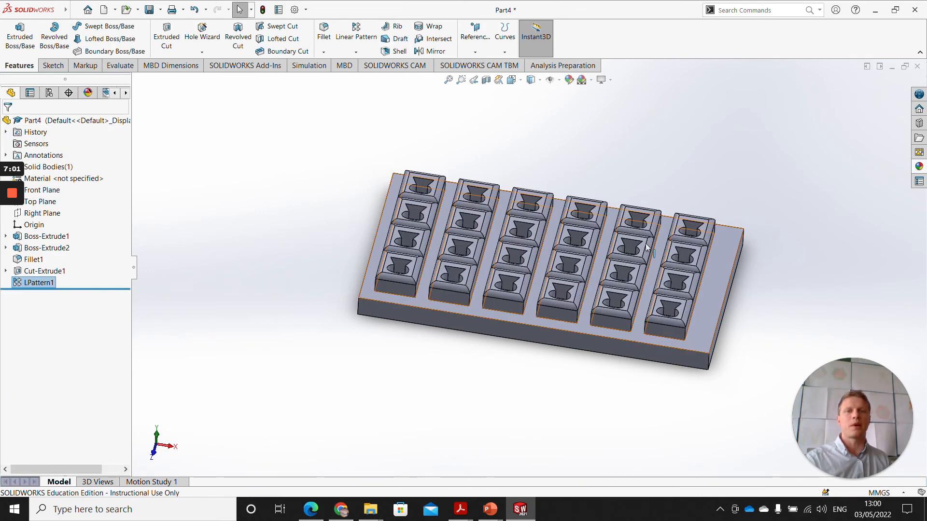
- Edit the freeform recess cut in the original block and set its depth to 1 mm
{"action": "scroll", "coordinate": [547, 310], "scroll_direction": "down", "scroll_amount": 3}
{"action": "mouse_move", "coordinate": [547, 309]}
{"action": "middle_mouse_down"}
{"action": "mouse_move", "coordinate": [615, 177]}
{"action": "mouse_move", "coordinate": [560, 304]}
{"action": "middle_mouse_up"}
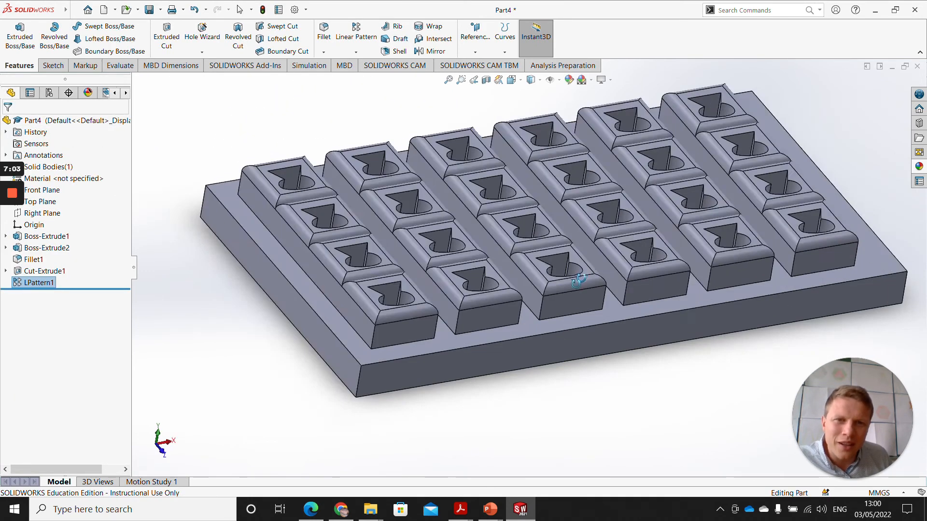
{"action": "scroll", "coordinate": [560, 304], "scroll_direction": "down", "scroll_amount": 3}
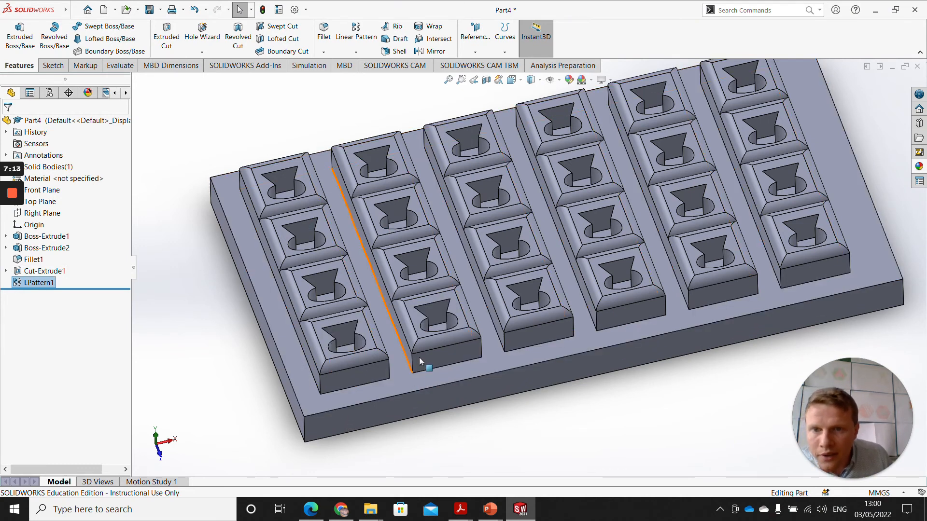
{"action": "left_click", "coordinate": [44, 272]}
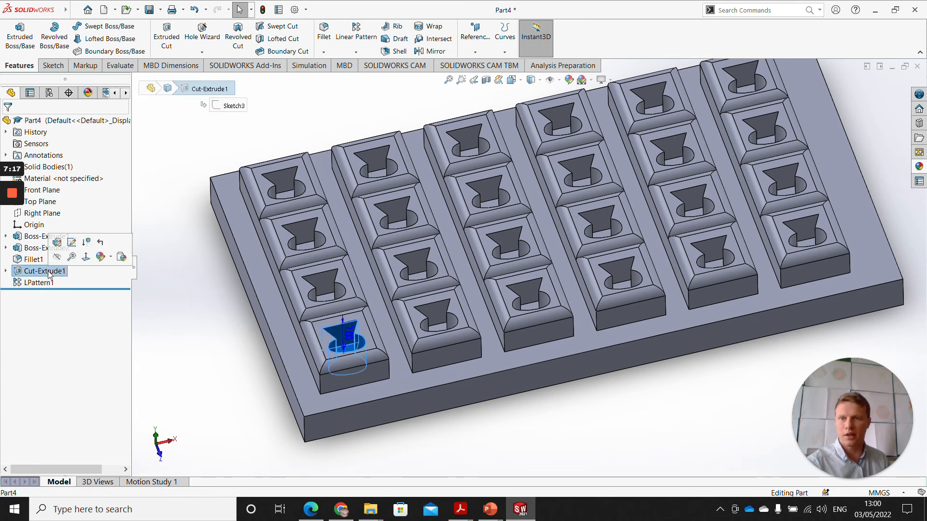
{"action": "left_click", "coordinate": [57, 243]}
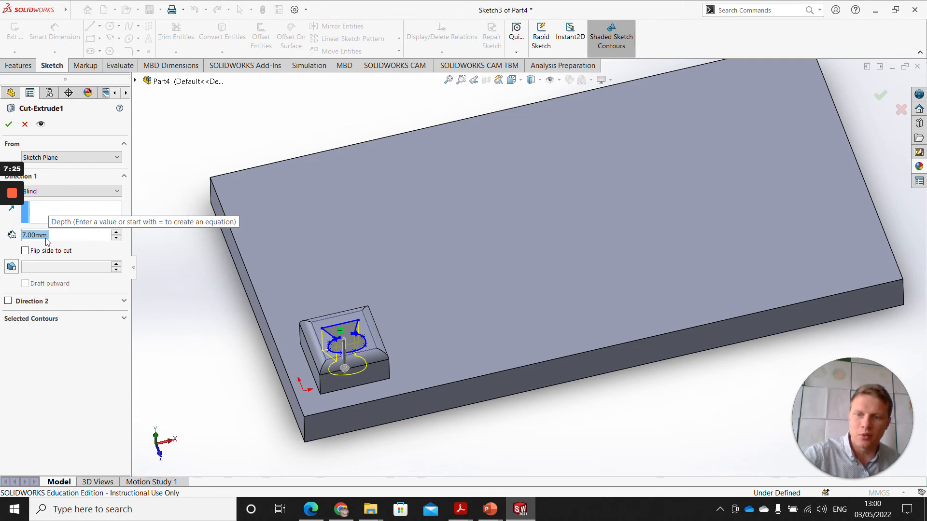
{"action": "type", "text": "1"}
{"action": "left_click", "coordinate": [8, 126]}
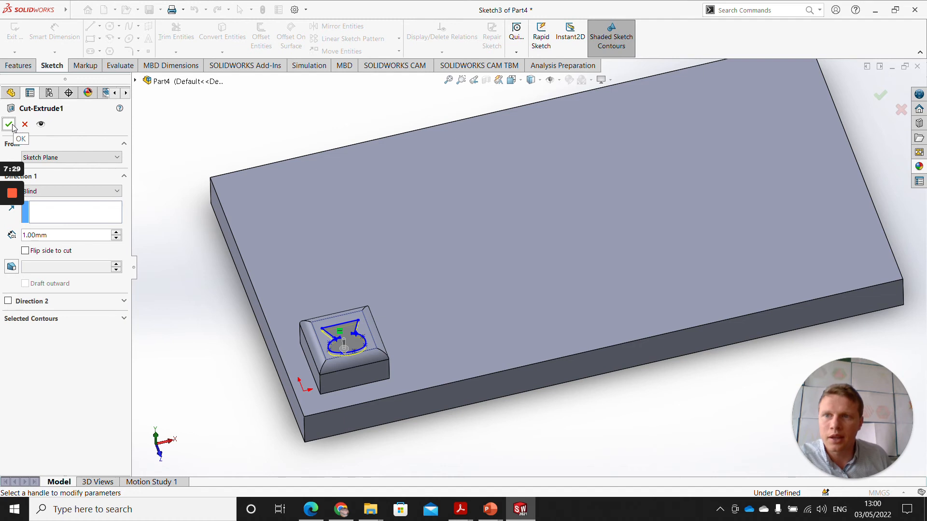
{"action": "left_click", "coordinate": [10, 125]}
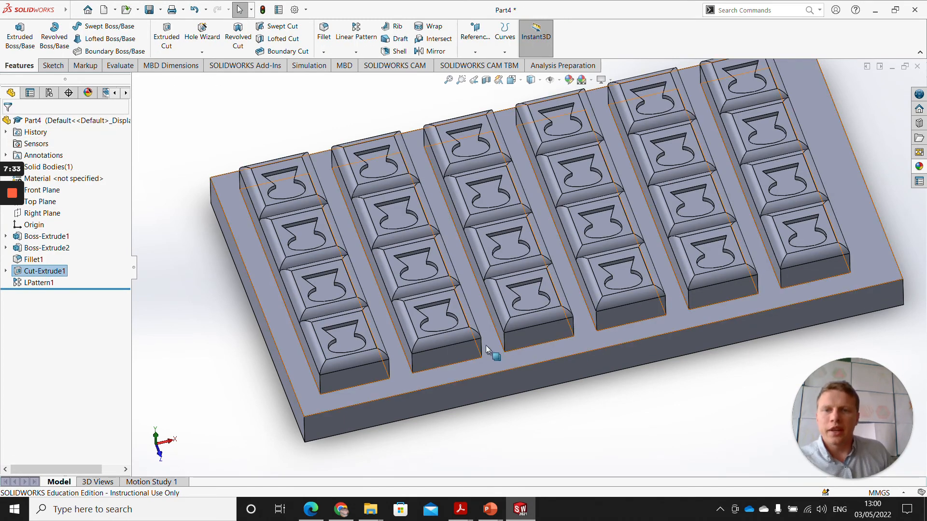
- Widen the feature tree until the part's full name and display state fit
{"action": "middle_click_drag", "start_coordinate": [427, 336], "coordinate": [376, 362]}
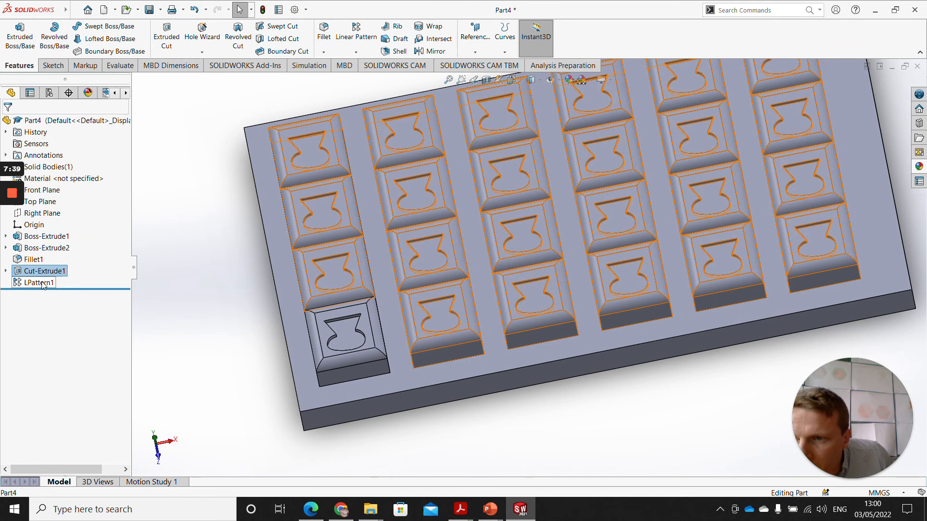
{"action": "mouse_move", "coordinate": [13, 277]}
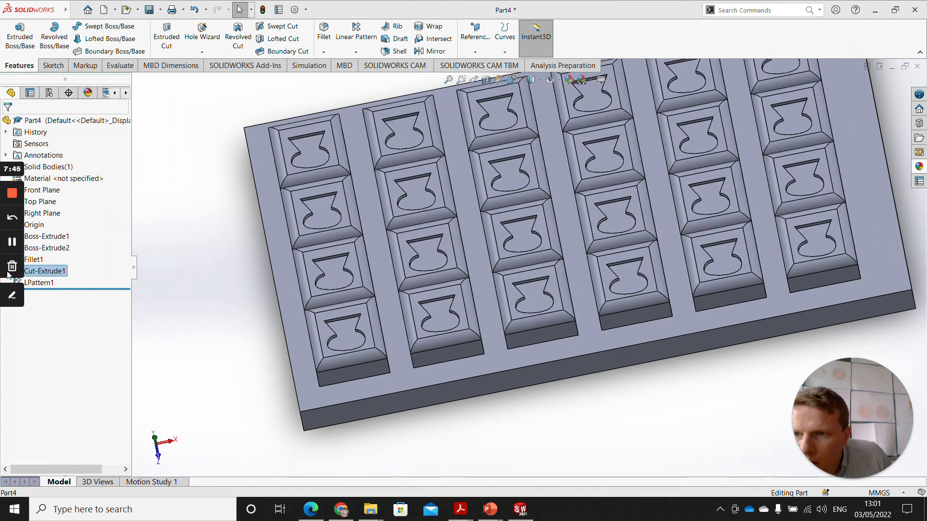
{"action": "left_click_drag", "start_coordinate": [77, 289], "coordinate": [77, 287]}
{"action": "scroll", "coordinate": [77, 287], "scroll_direction": "left", "scroll_amount": 1}
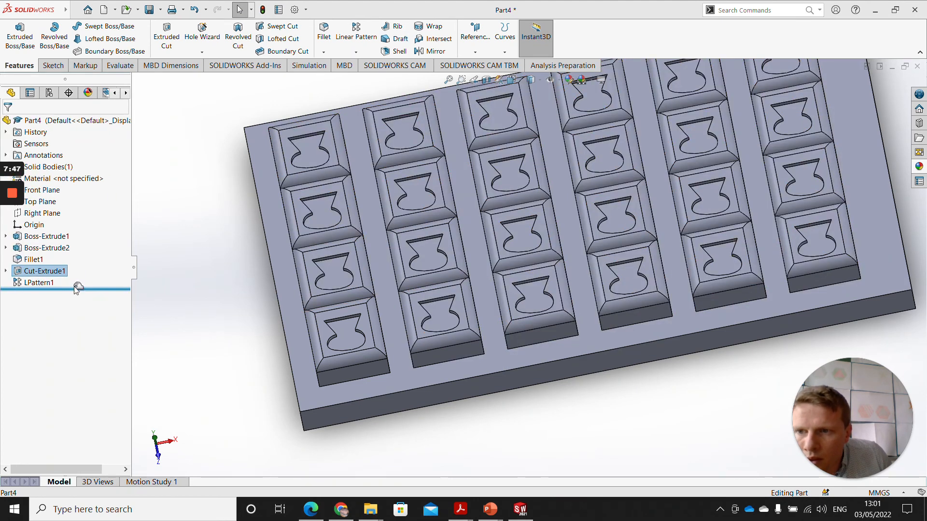
{"action": "left_click_drag", "start_coordinate": [132, 297], "coordinate": [170, 299]}
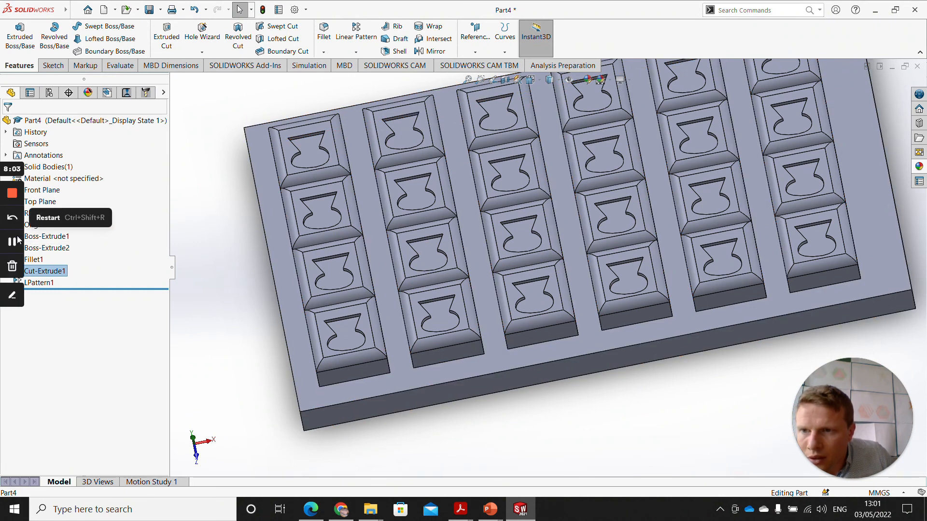
- Open the sketch of the freeform recess cut in the original block for editing
{"action": "left_click", "coordinate": [11, 244]}
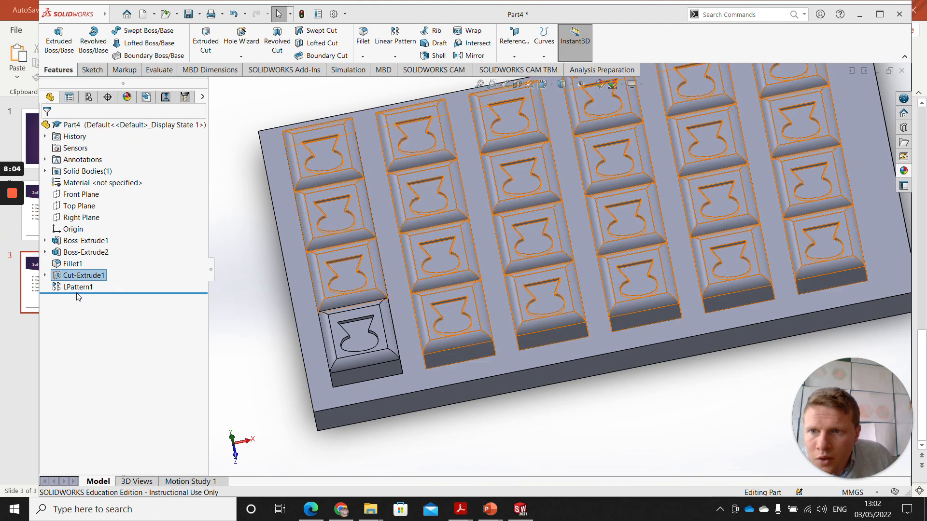
{"action": "key", "text": "f"}
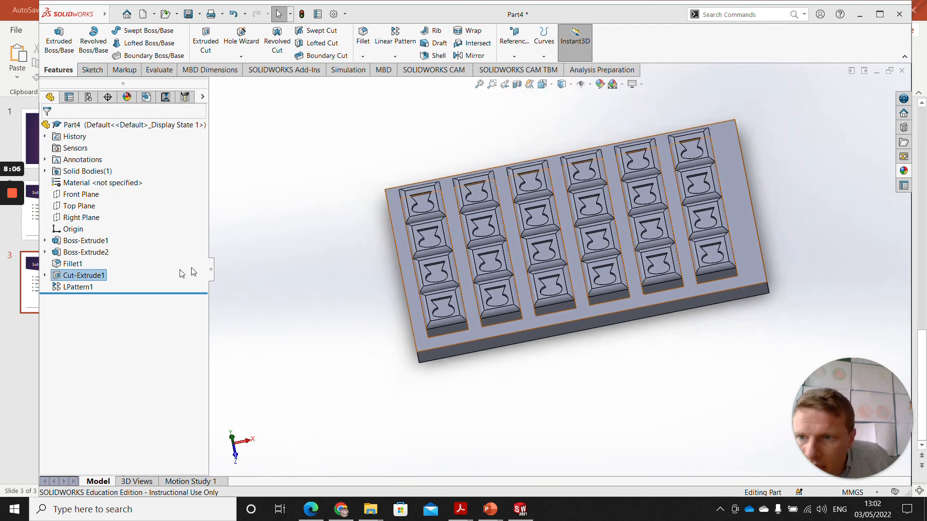
{"action": "left_click", "coordinate": [46, 276]}
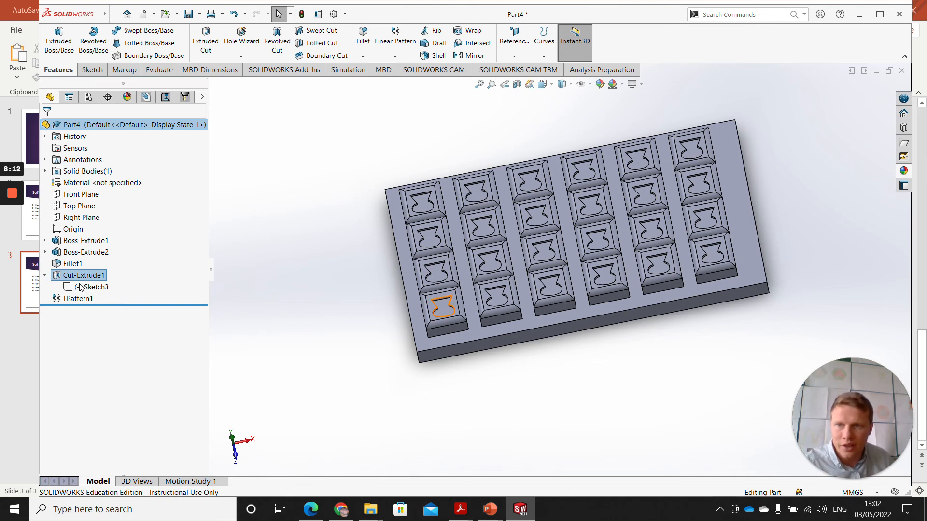
{"action": "left_click", "coordinate": [88, 288]}
{"action": "left_click", "coordinate": [96, 256]}
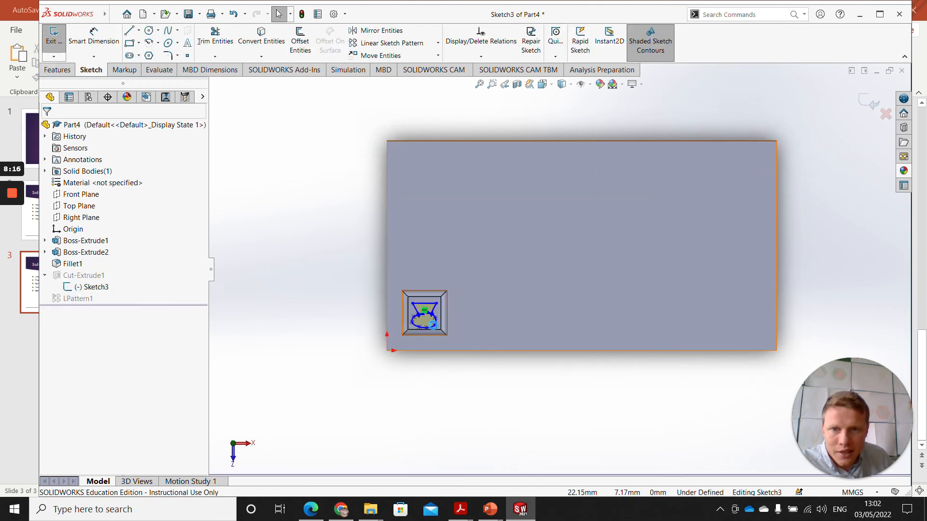
{"action": "scroll", "coordinate": [436, 326], "scroll_direction": "down", "scroll_amount": 3}
{"action": "scroll", "coordinate": [438, 325], "scroll_direction": "down", "scroll_amount": 5}
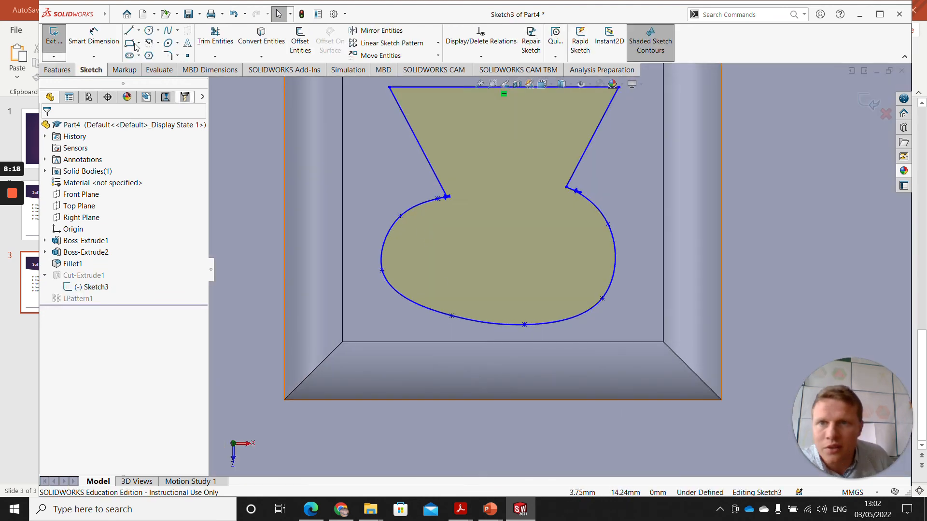
- Sketch a closed trapezoid across the recess profile above its neck, with a top edge about 5.6 mm long and slanted sides about 2.1 mm
{"action": "left_click", "coordinate": [129, 30]}
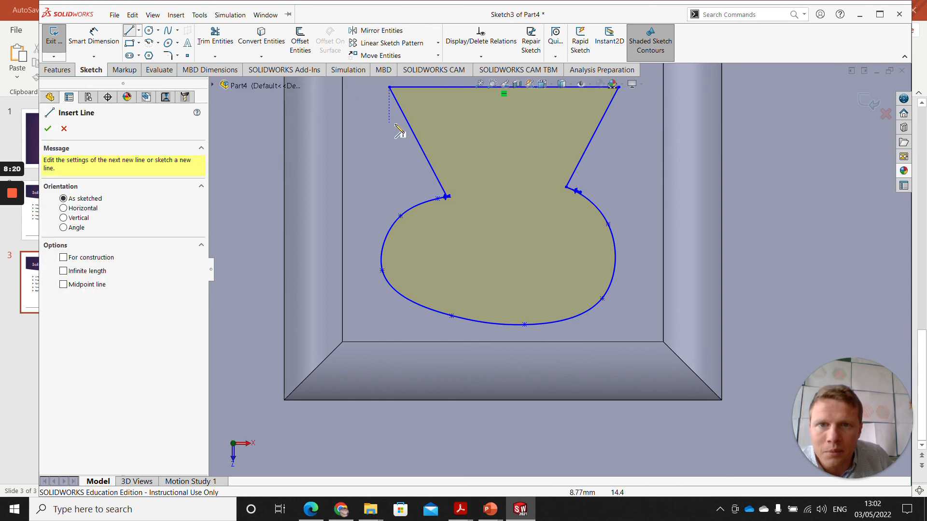
{"action": "mouse_move", "coordinate": [424, 123]}
{"action": "left_mouse_down"}
{"action": "mouse_move", "coordinate": [378, 173]}
{"action": "mouse_move", "coordinate": [626, 170]}
{"action": "left_mouse_up"}
{"action": "left_click_drag", "start_coordinate": [586, 123], "coordinate": [626, 170]}
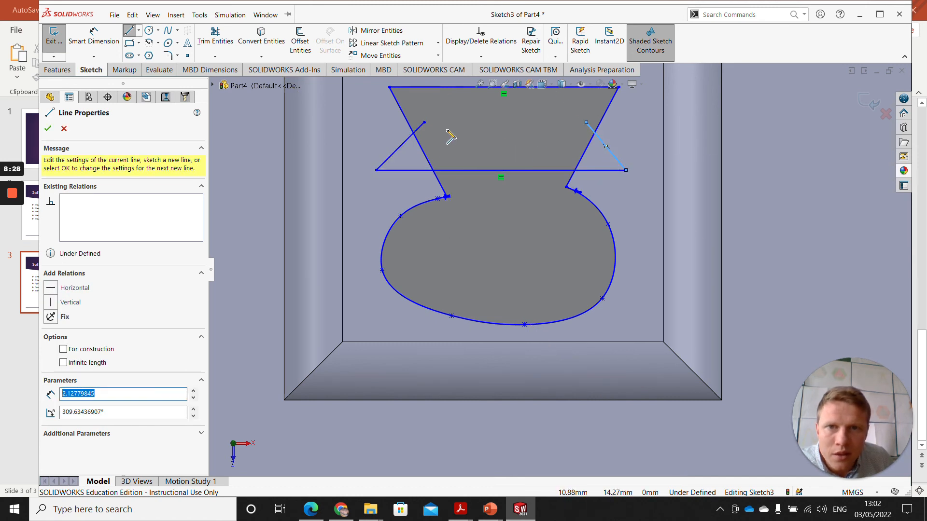
{"action": "mouse_move", "coordinate": [424, 123]}
{"action": "left_mouse_down"}
{"action": "mouse_move", "coordinate": [594, 128]}
{"action": "mouse_move", "coordinate": [586, 123]}
{"action": "left_mouse_up"}
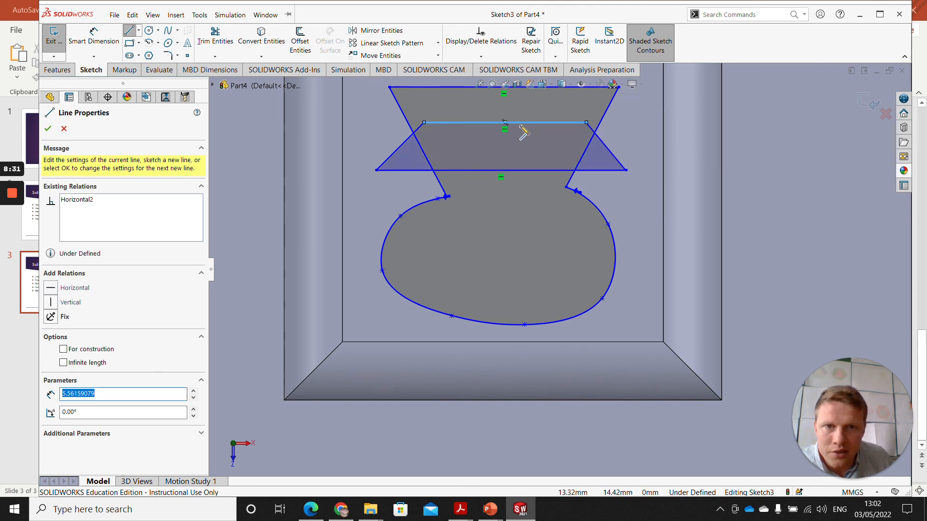
- Power-trim the overlapping inner segments to leave one outline with a pointed wing on each side, and exit the sketch
{"action": "left_click", "coordinate": [216, 36]}
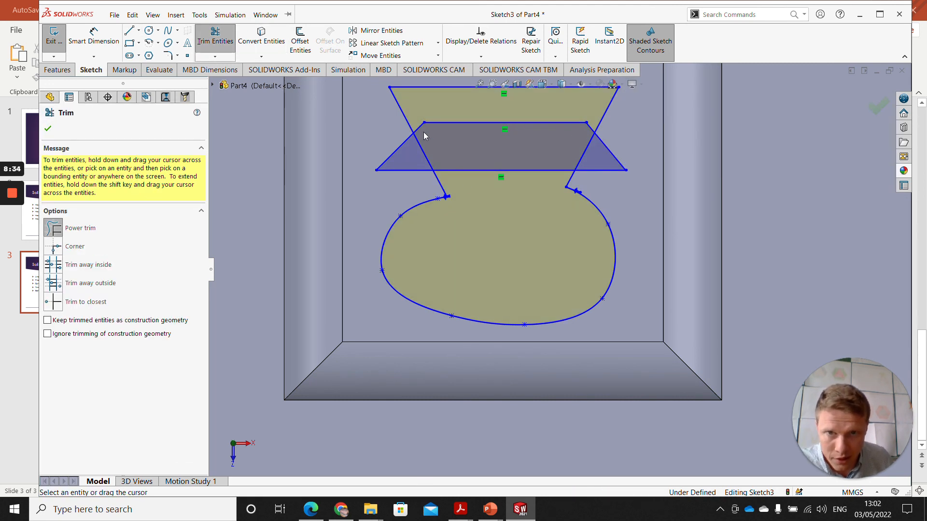
{"action": "left_click_drag", "start_coordinate": [436, 115], "coordinate": [423, 160]}
{"action": "left_click_drag", "start_coordinate": [487, 163], "coordinate": [499, 173]}
{"action": "mouse_move", "coordinate": [584, 151]}
{"action": "left_mouse_down"}
{"action": "mouse_move", "coordinate": [594, 156]}
{"action": "mouse_move", "coordinate": [588, 131]}
{"action": "left_mouse_up"}
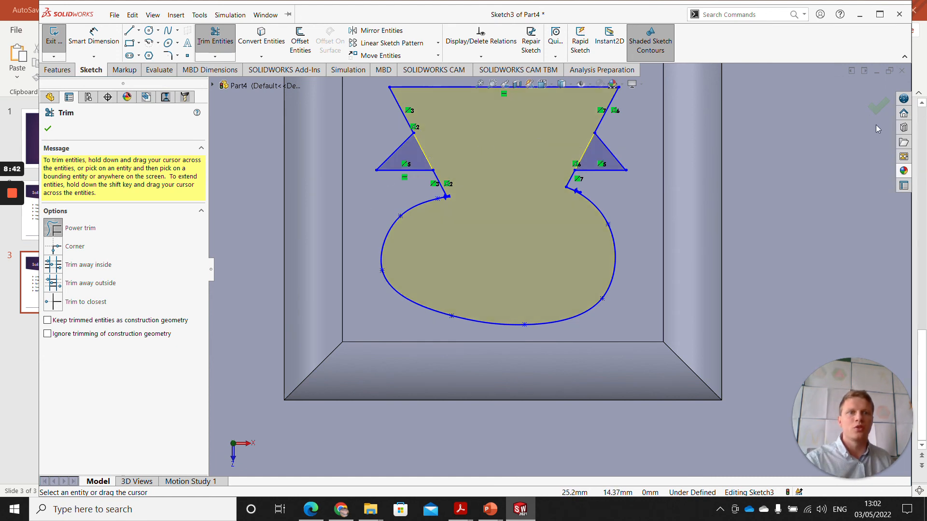
{"action": "left_click", "coordinate": [879, 110]}
{"action": "left_click", "coordinate": [872, 102]}
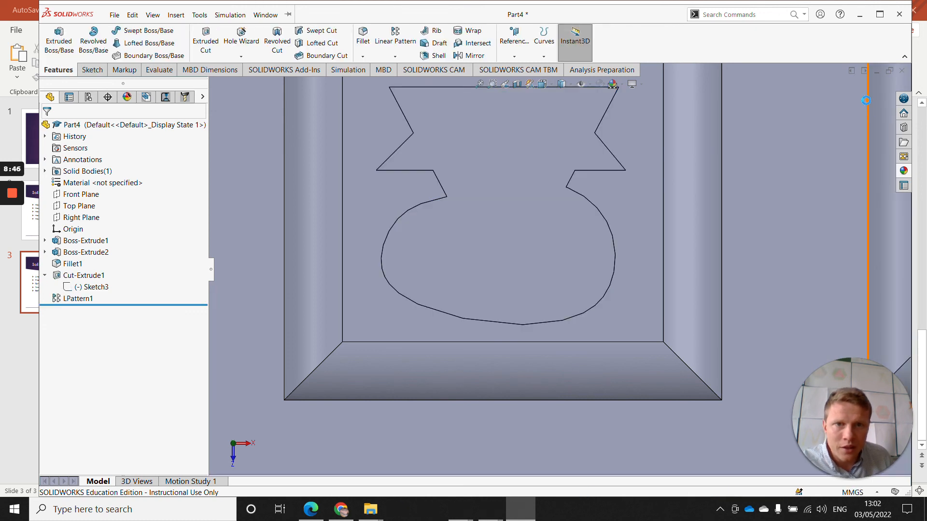
- Apply the dark brown colour from the standard swatches to the whole part and confirm the appearance
{"action": "scroll", "coordinate": [668, 216], "scroll_direction": "up", "scroll_amount": 5}
{"action": "scroll", "coordinate": [659, 227], "scroll_direction": "up", "scroll_amount": 3}
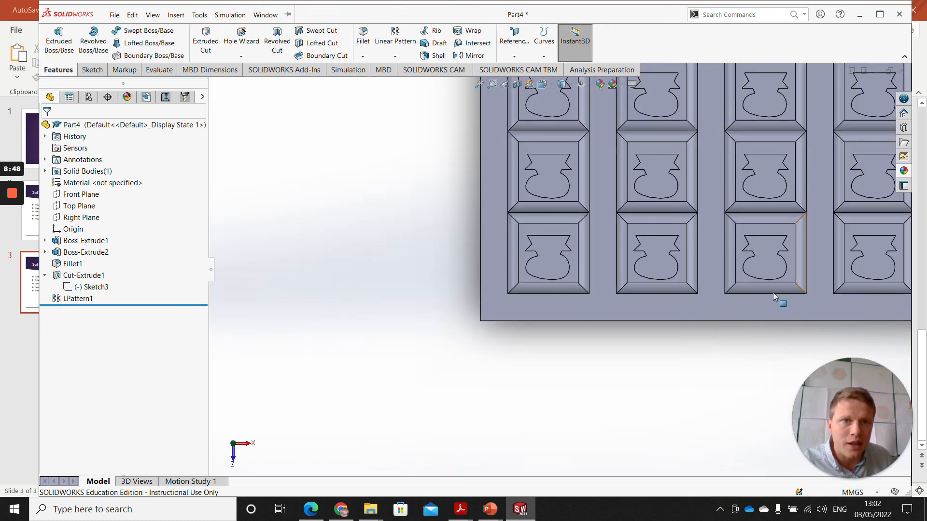
{"action": "scroll", "coordinate": [719, 269], "scroll_direction": "up", "scroll_amount": 5}
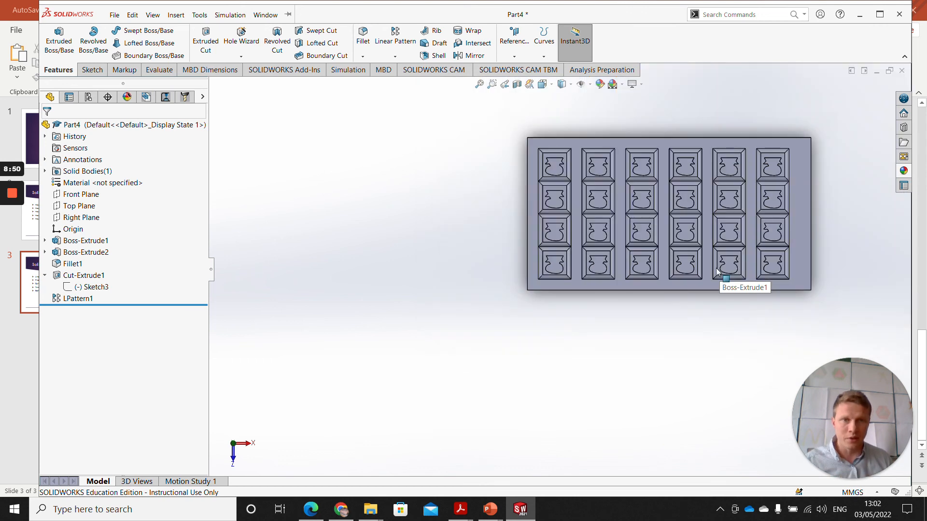
{"action": "middle_click_drag", "start_coordinate": [722, 314], "coordinate": [792, 249]}
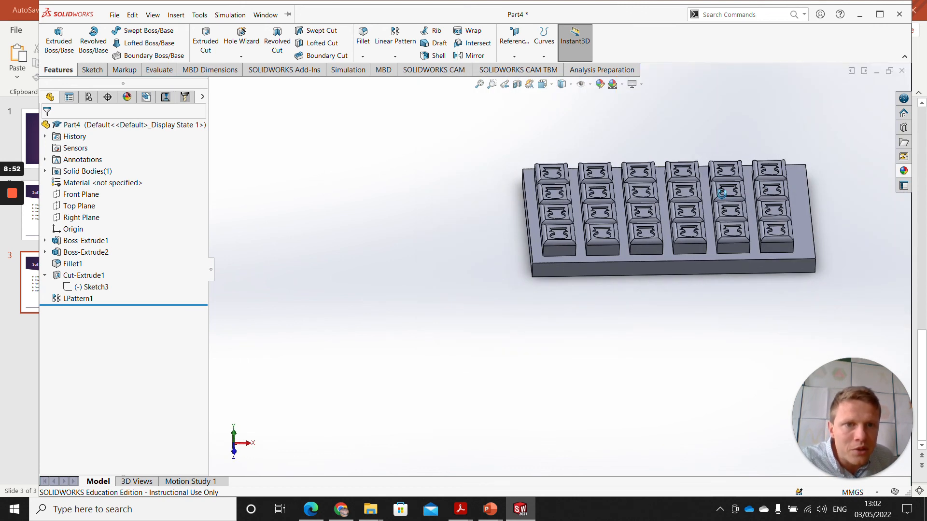
{"action": "scroll", "coordinate": [804, 248], "scroll_direction": "down", "scroll_amount": 4}
{"action": "right_click", "coordinate": [804, 248]}
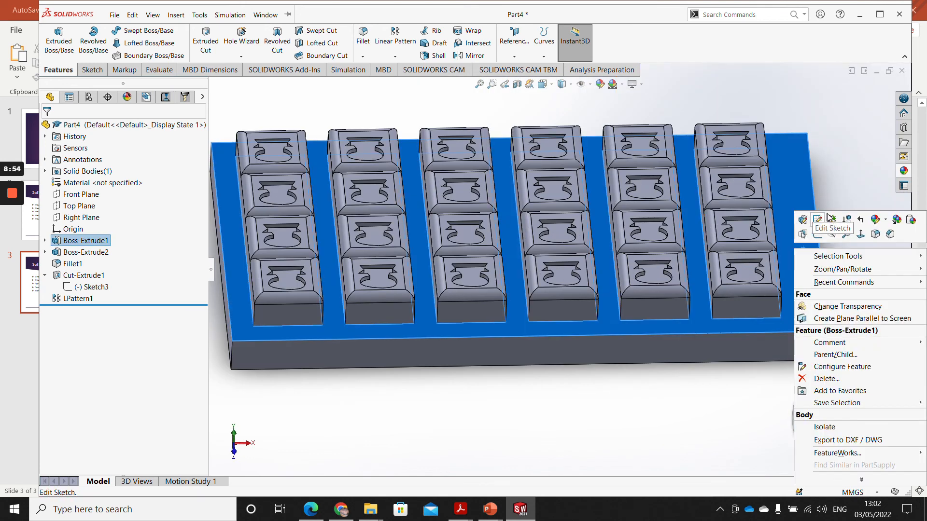
{"action": "left_click", "coordinate": [886, 221]}
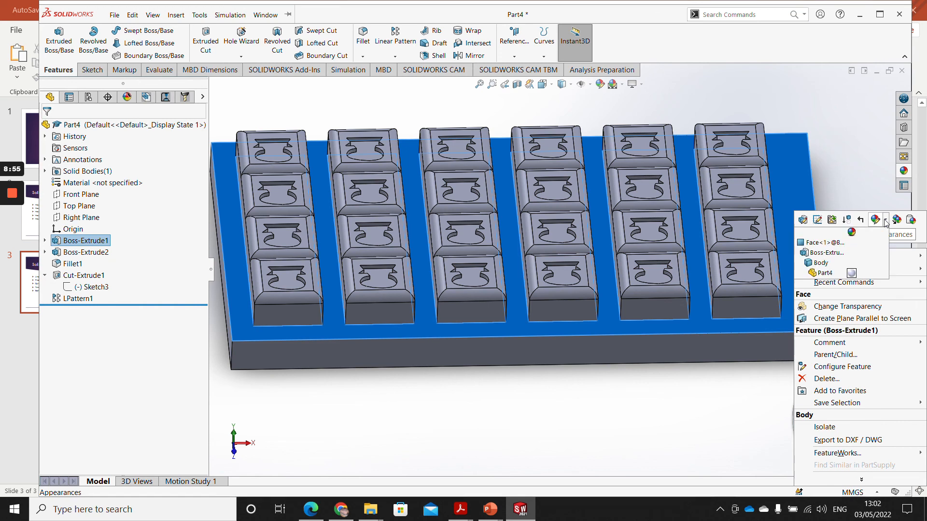
{"action": "left_click", "coordinate": [819, 263]}
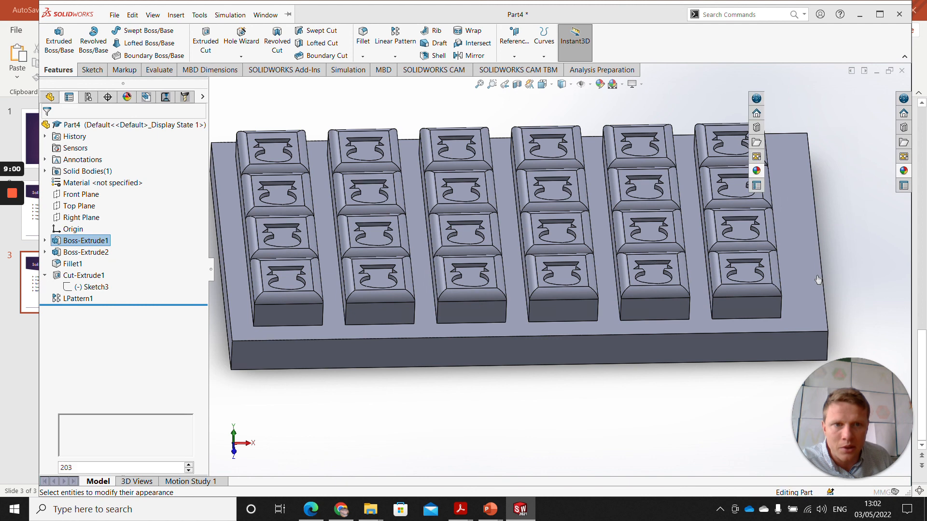
{"action": "left_click", "coordinate": [880, 15]}
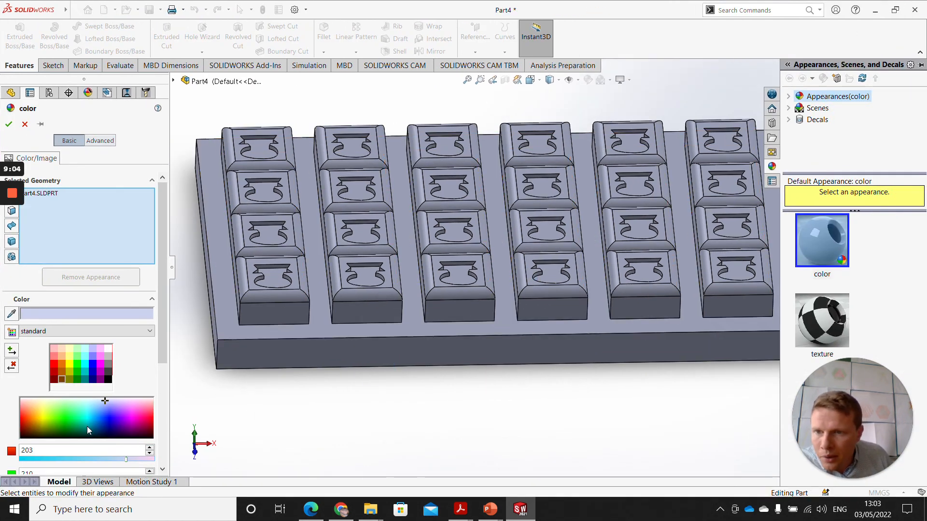
{"action": "left_click", "coordinate": [62, 379]}
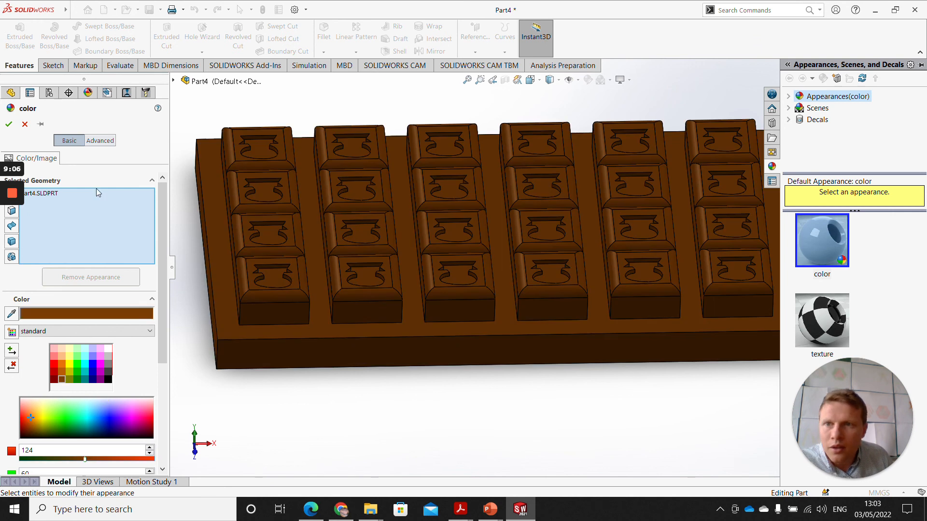
{"action": "left_click", "coordinate": [8, 125]}
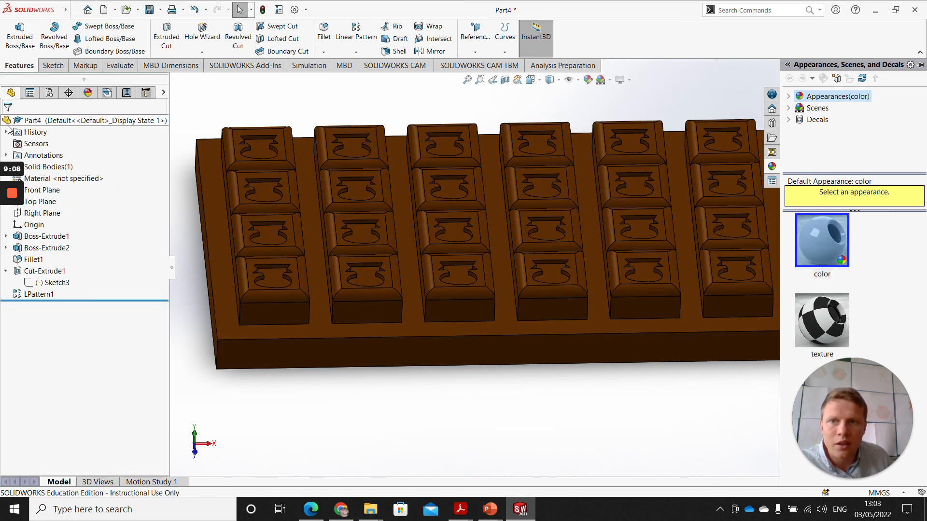
{"action": "scroll", "coordinate": [671, 279], "scroll_direction": "up", "scroll_amount": 4}
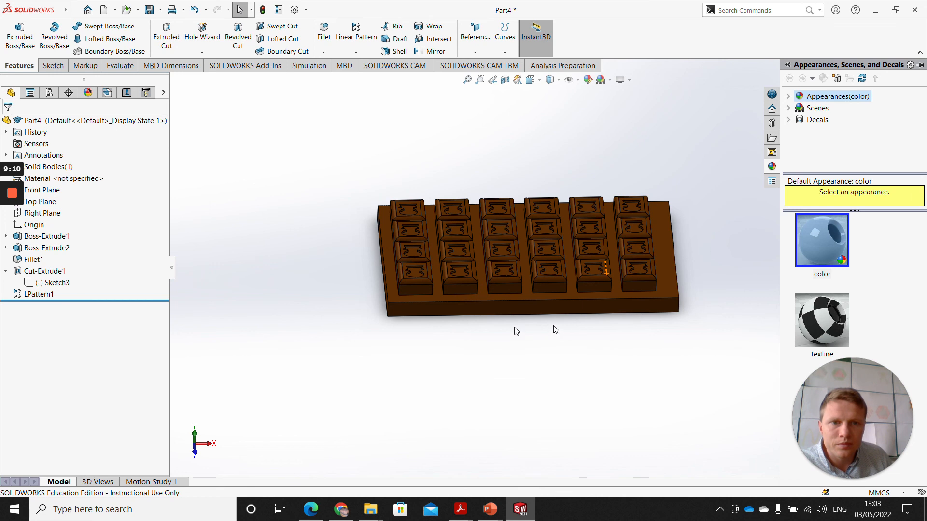